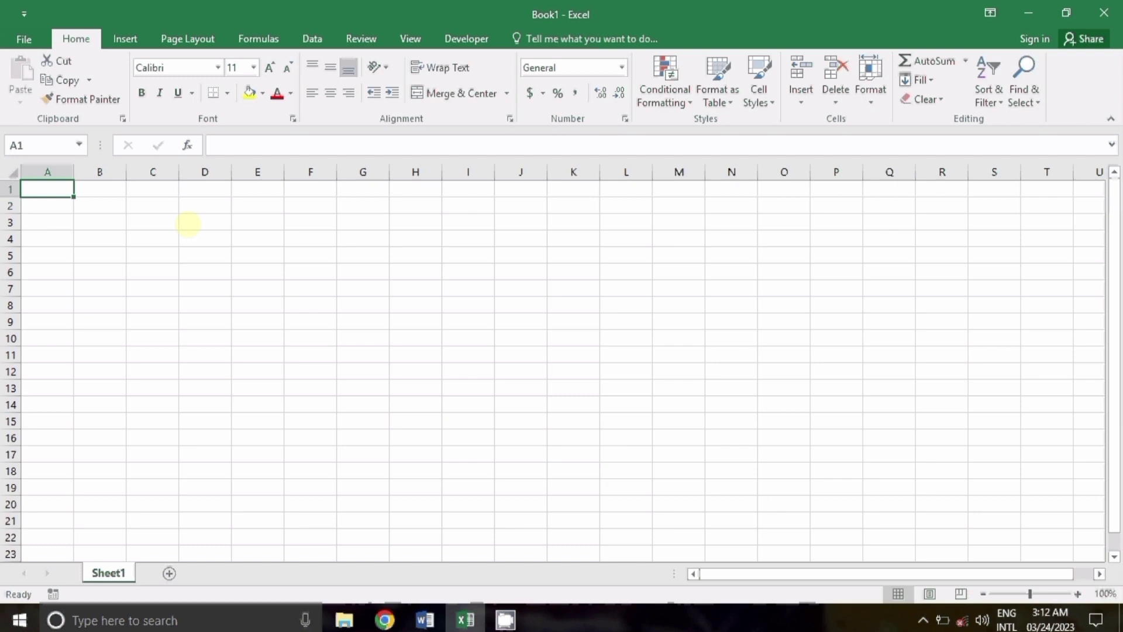
Enter the headers Sr. and Name into cells A2 and B2.
{"action": "left_click", "coordinate": [57, 188]}
{"action": "left_click", "coordinate": [65, 210]}
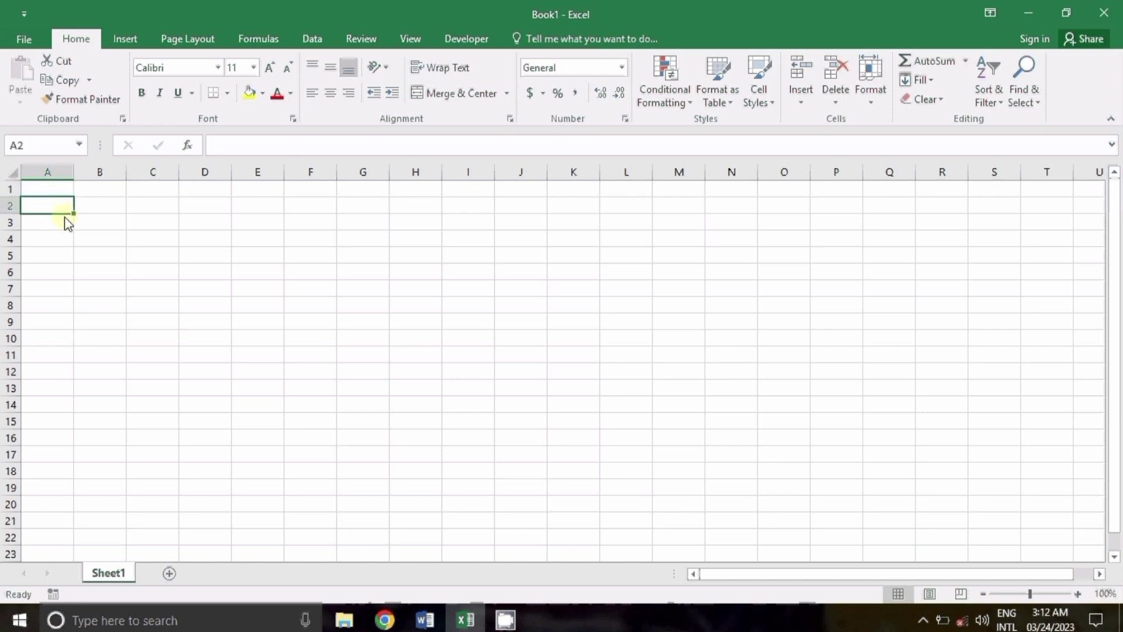
{"action": "type", "text": "sr"}
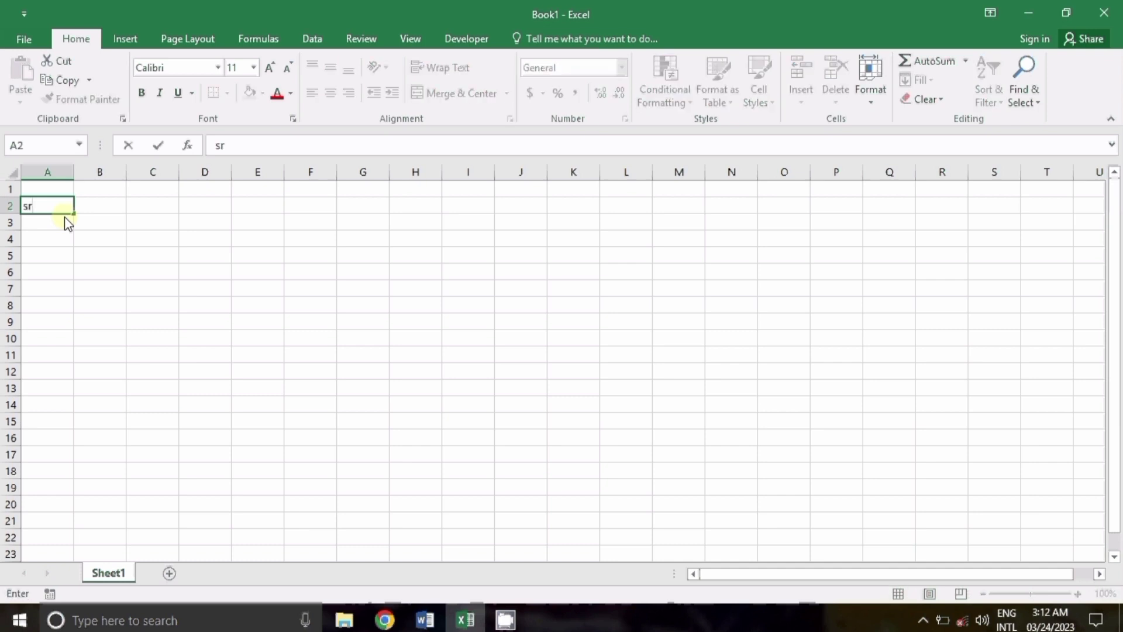
{"action": "key", "text": "BackSpace"}
{"action": "key", "text": "BackSpace"}
{"action": "type", "text": "Sr"}
{"action": "key", "text": "Tab"}
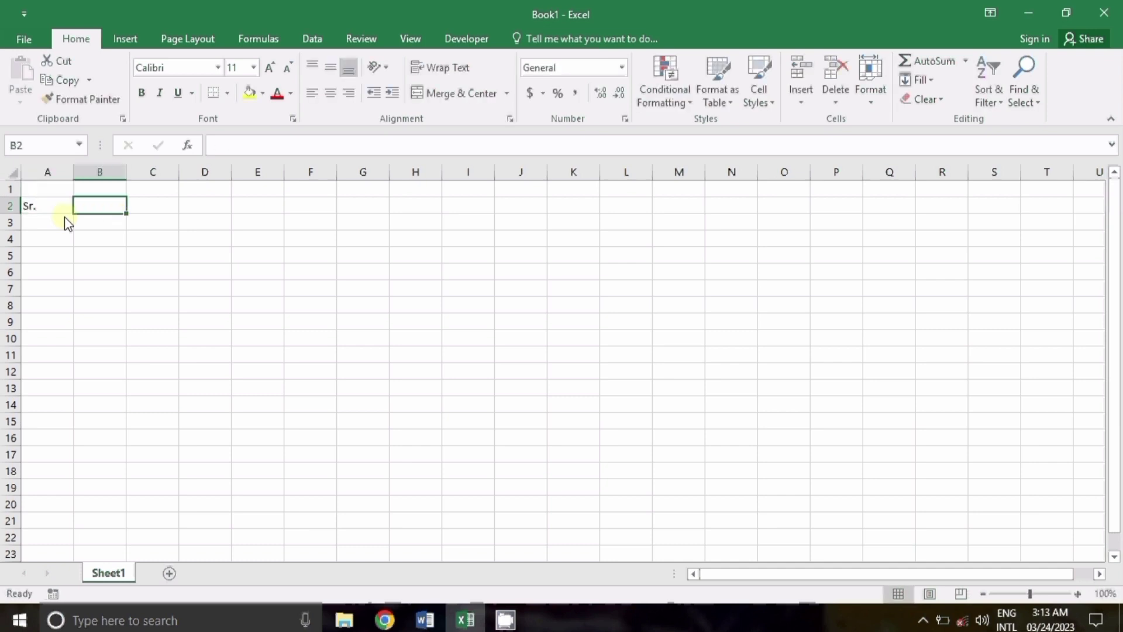
{"action": "type", "text": "N"}
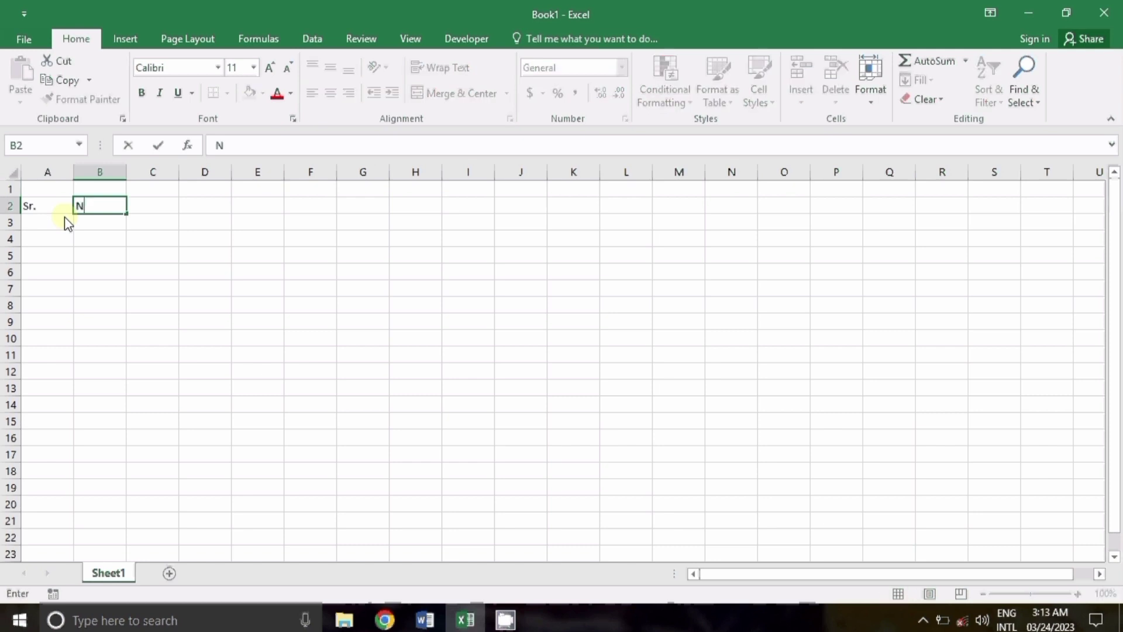
{"action": "type", "text": "ame"}
{"action": "key", "text": "Tab"}
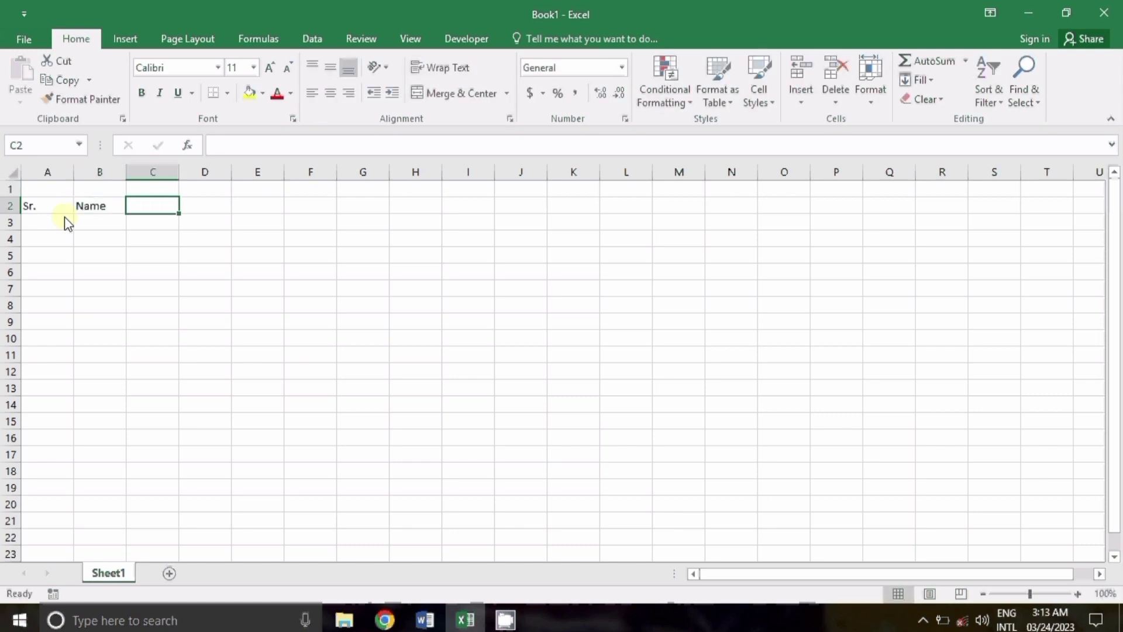
Continue with the headers Address, Gender, Department and Salary in C2 through F2.
{"action": "type", "text": "Addr"}
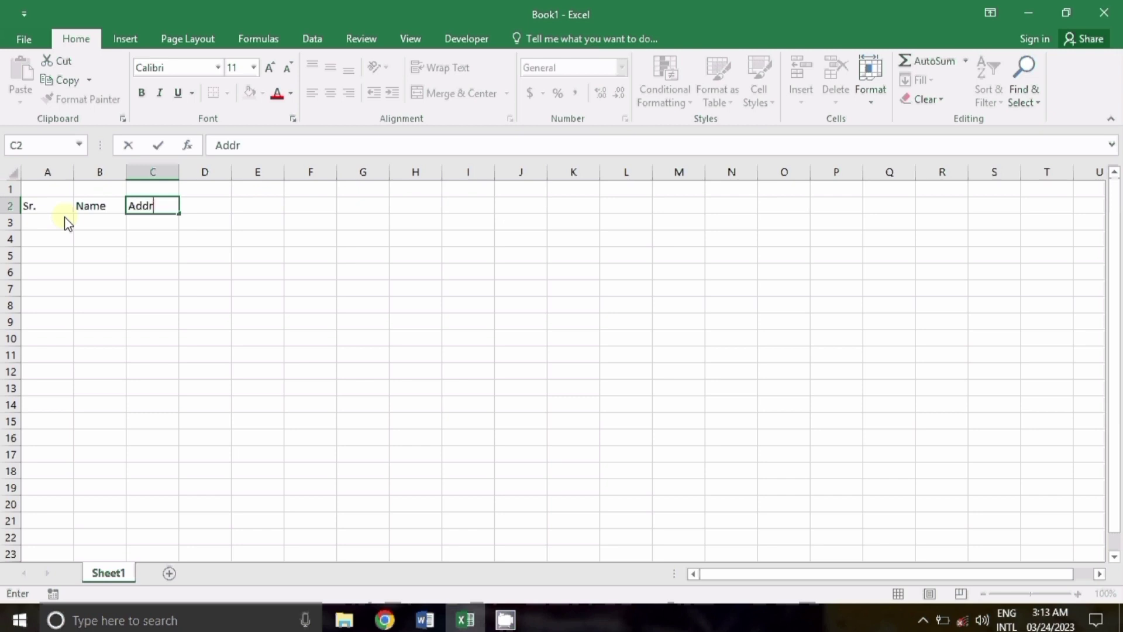
{"action": "type", "text": "ess"}
{"action": "key", "text": "Tab"}
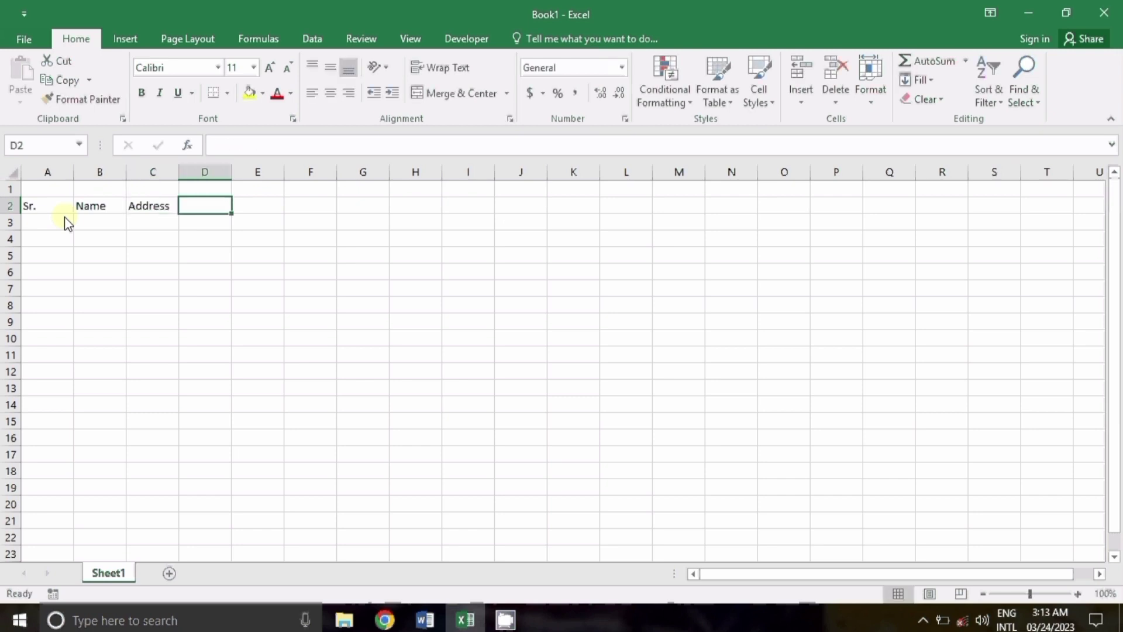
{"action": "type", "text": "Gen"}
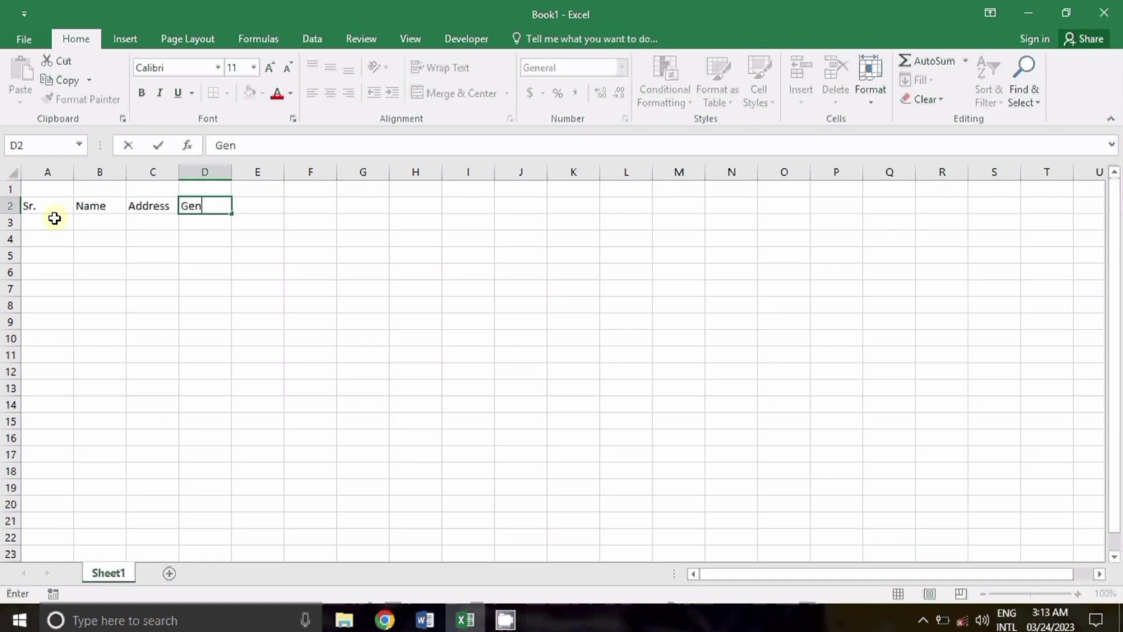
{"action": "type", "text": "der"}
{"action": "key", "text": "Tab"}
{"action": "type", "text": "De"}
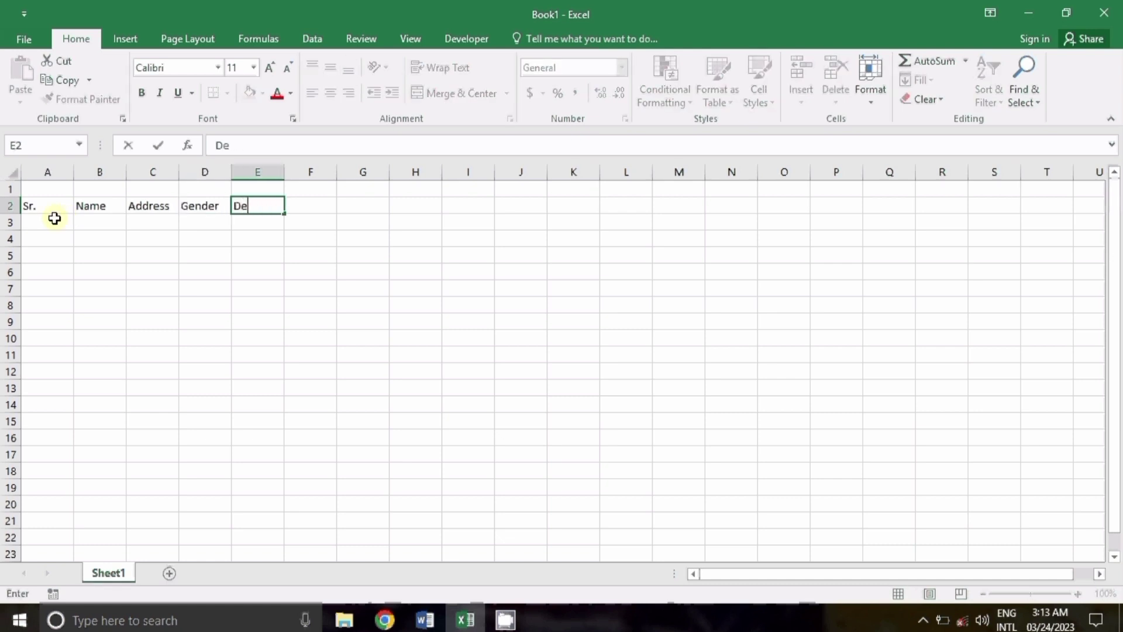
{"action": "type", "text": "partmen"}
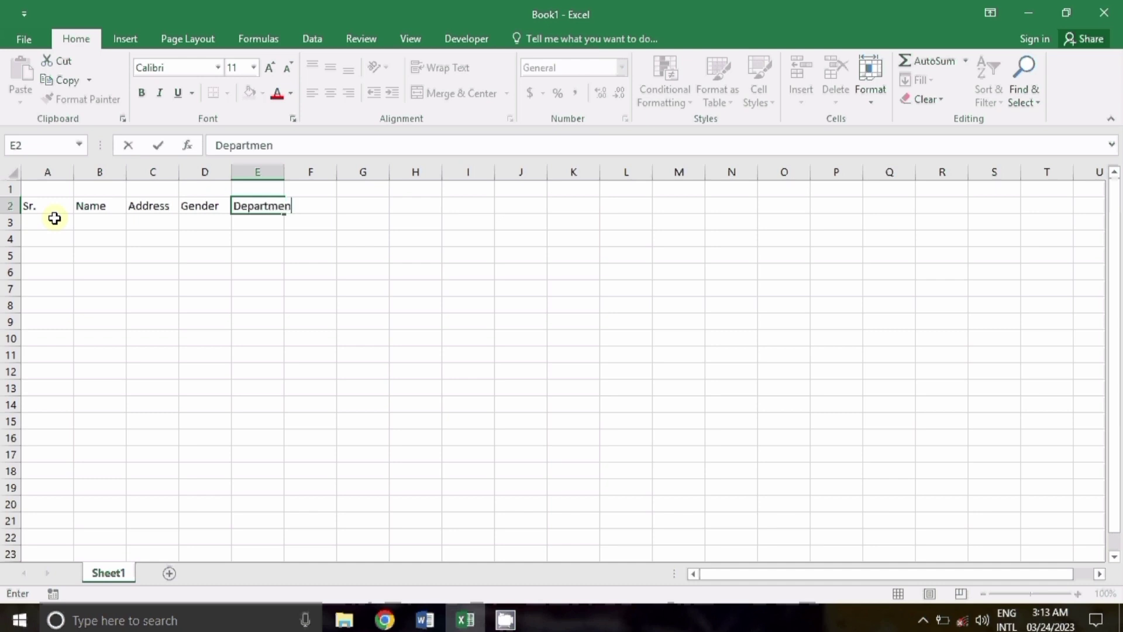
{"action": "type", "text": "t"}
{"action": "key", "text": "Tab"}
{"action": "type", "text": "Sal"}
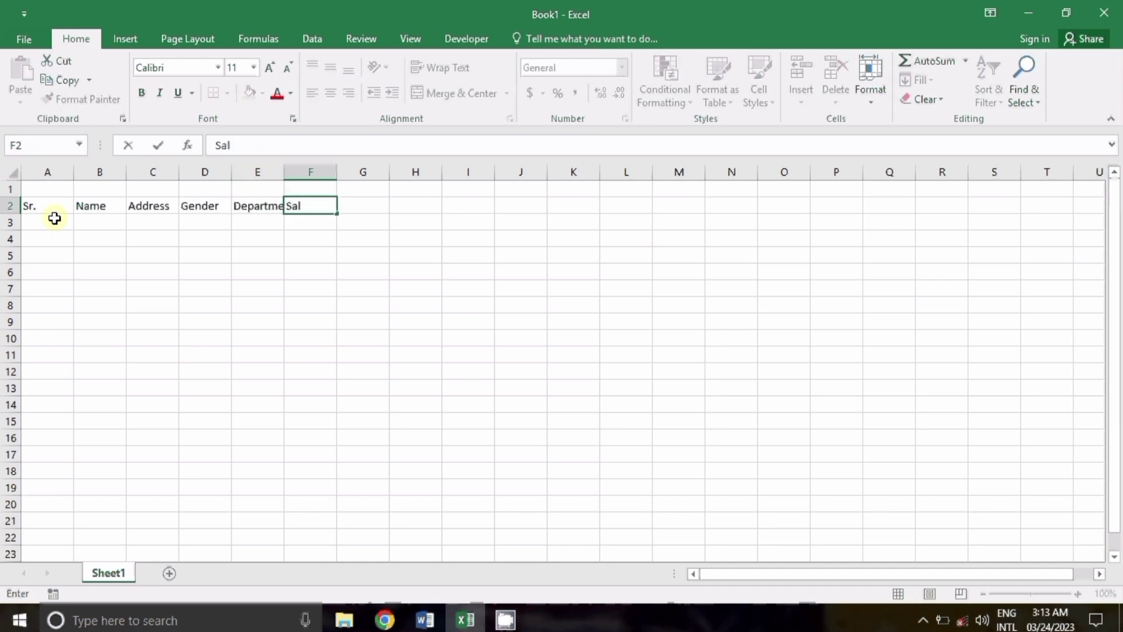
{"action": "type", "text": "ary"}
Finish the Salary header and widen columns B and E to fit their contents.
{"action": "left_click", "coordinate": [54, 218]}
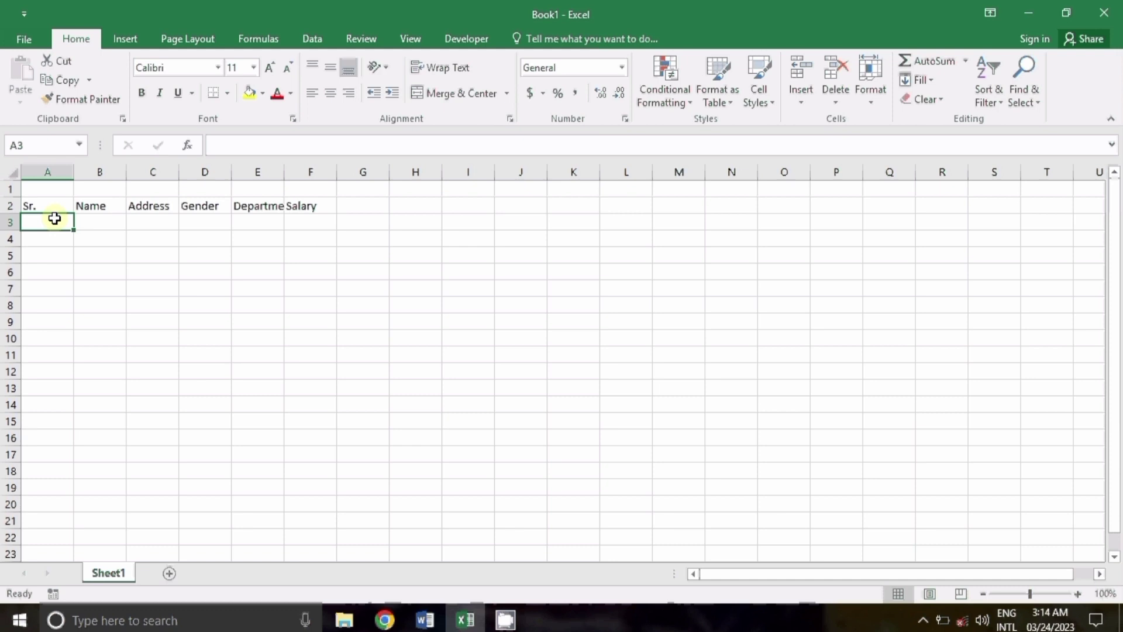
{"action": "left_click_drag", "start_coordinate": [126, 172], "coordinate": [347, 171]}
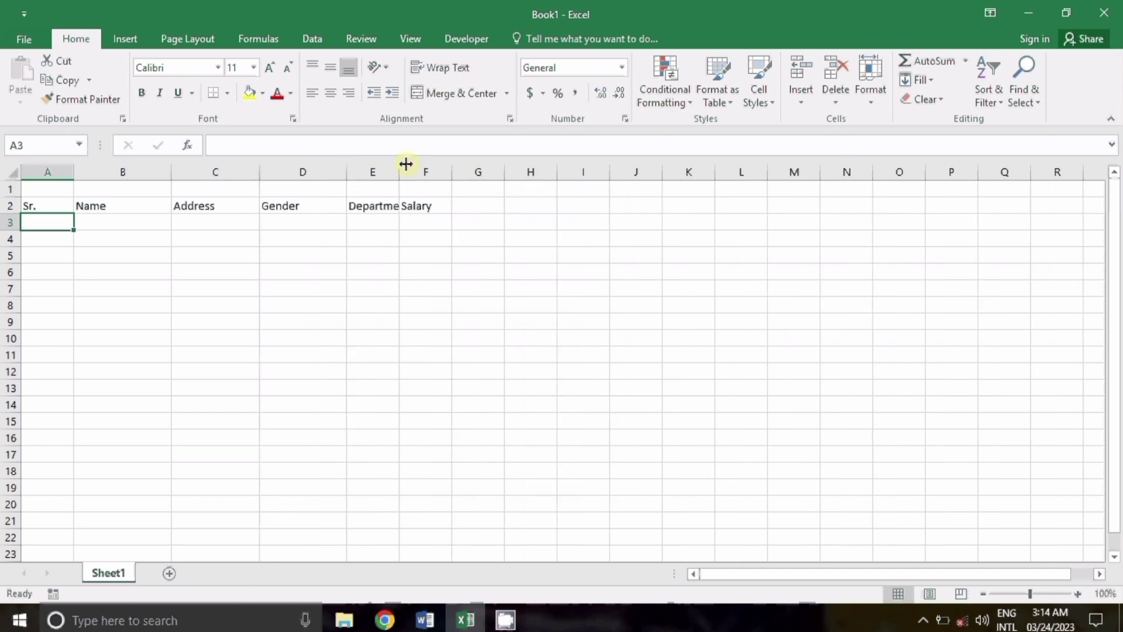
{"action": "left_click_drag", "start_coordinate": [400, 169], "coordinate": [530, 172]}
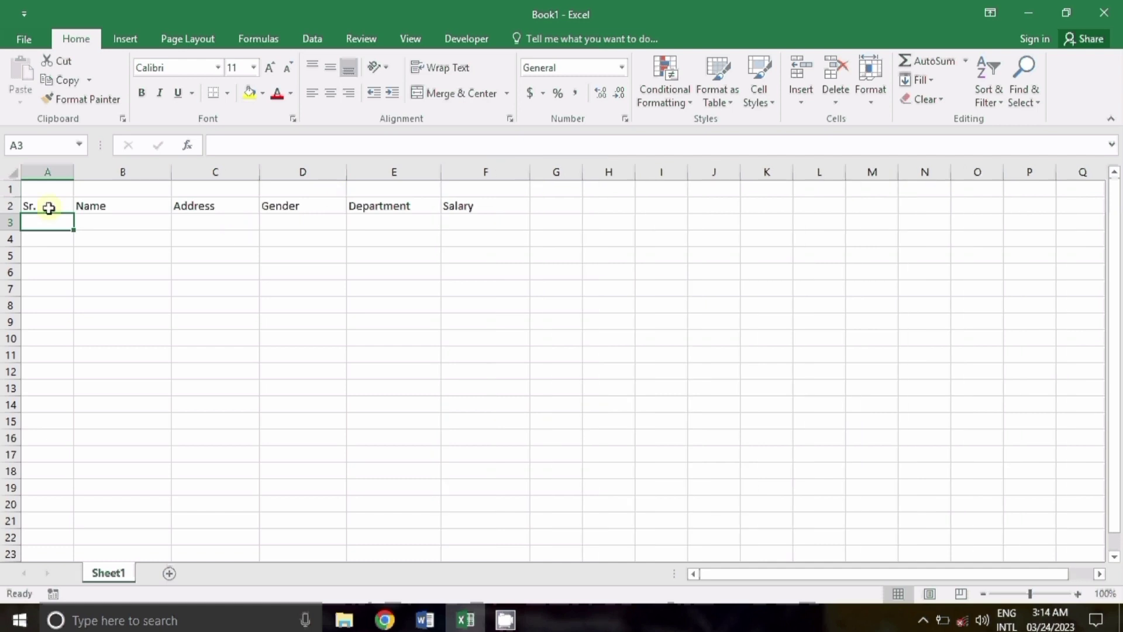
Apply All Borders to A2:F11, make row 1 taller, and select A1:F1.
{"action": "mouse_move", "coordinate": [49, 208]}
{"action": "left_mouse_down"}
{"action": "mouse_move", "coordinate": [457, 198]}
{"action": "mouse_move", "coordinate": [466, 417]}
{"action": "mouse_move", "coordinate": [463, 353]}
{"action": "left_mouse_up"}
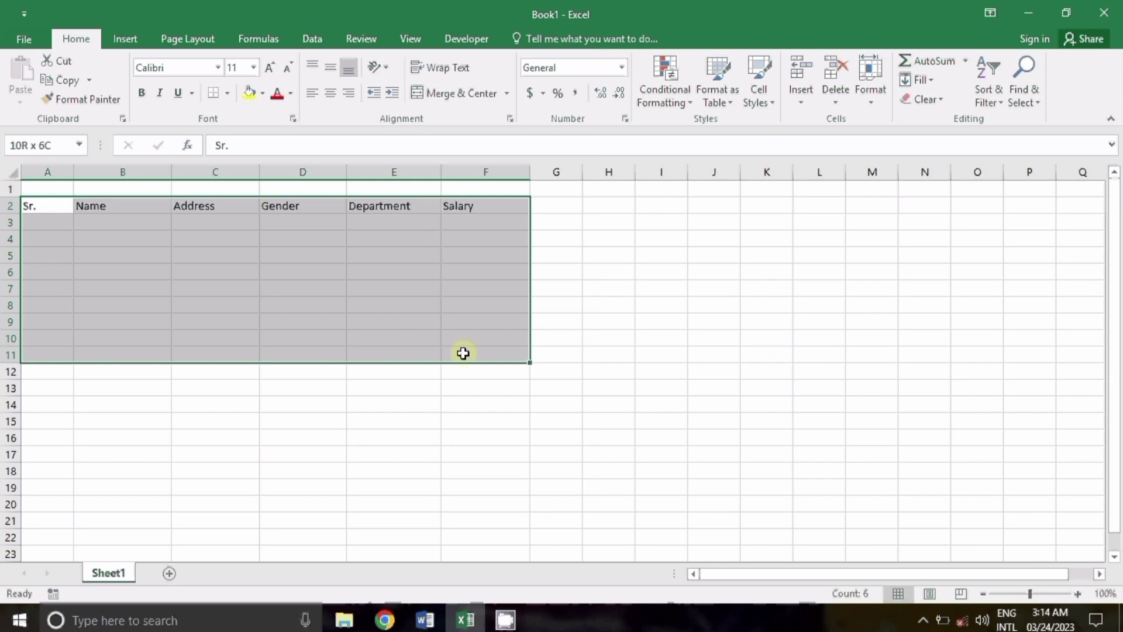
{"action": "left_click", "coordinate": [228, 93]}
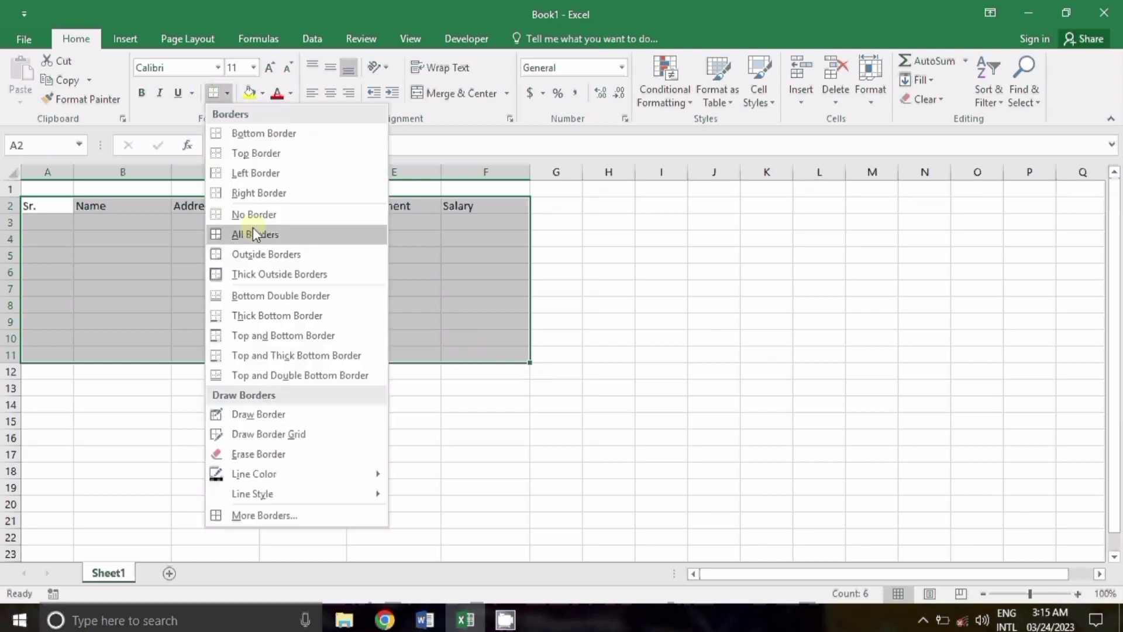
{"action": "left_click", "coordinate": [253, 231]}
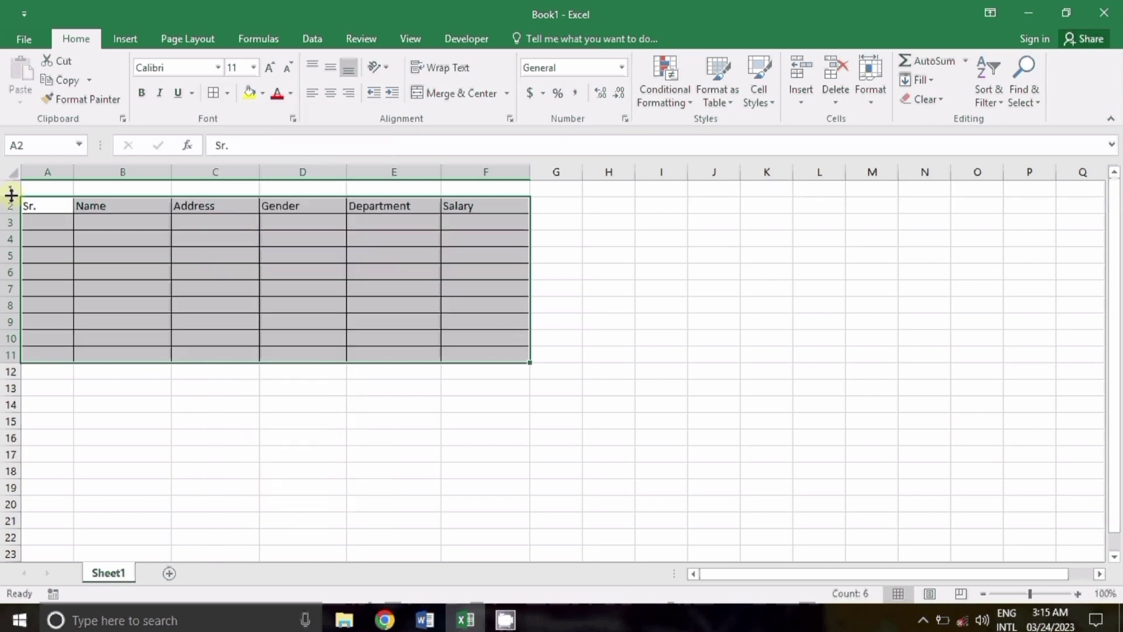
{"action": "mouse_move", "coordinate": [11, 195]}
{"action": "left_mouse_down"}
{"action": "mouse_move", "coordinate": [11, 210]}
{"action": "mouse_move", "coordinate": [480, 203]}
{"action": "left_mouse_up"}
{"action": "left_click", "coordinate": [49, 199]}
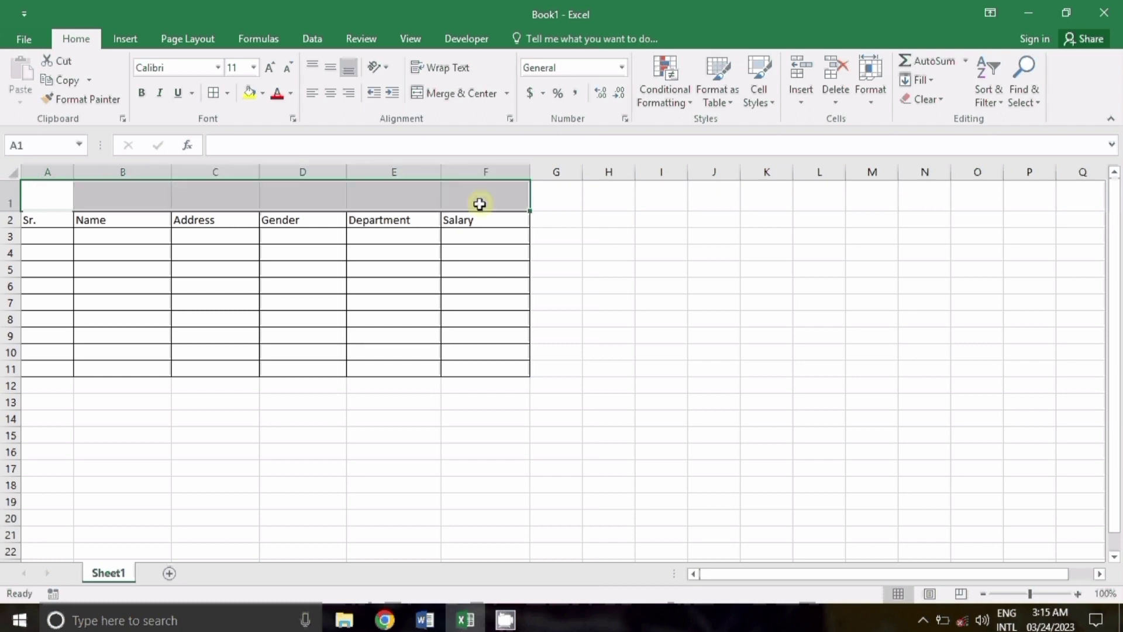
Merge and centre A1:F1 and enter the title 'Employee Data Entry Form'.
{"action": "left_click", "coordinate": [430, 91]}
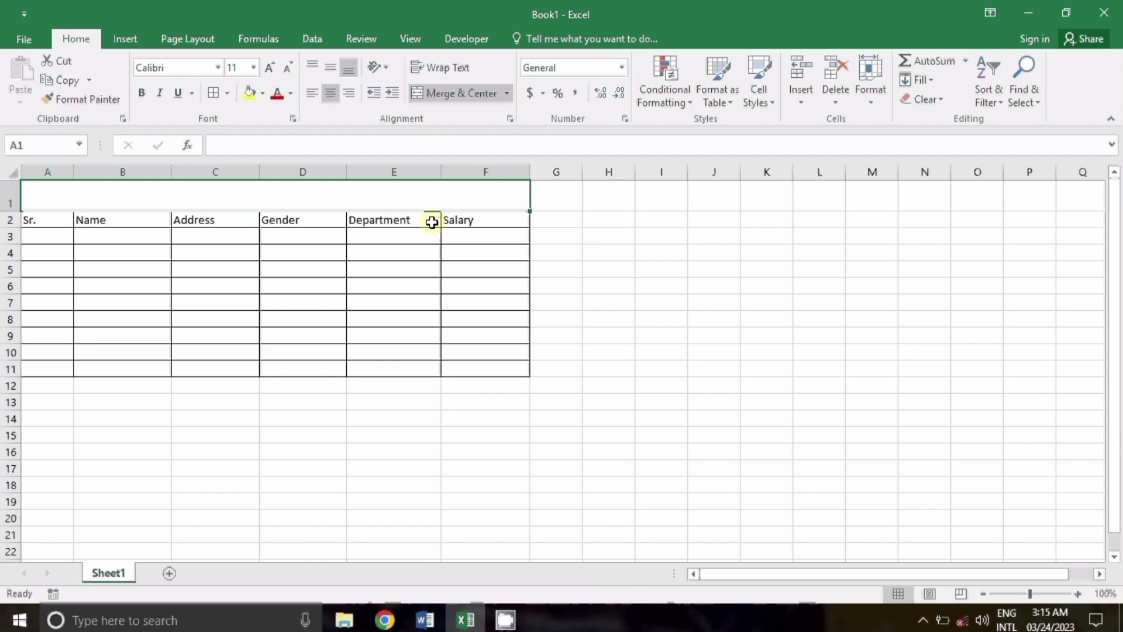
{"action": "type", "text": "Em"}
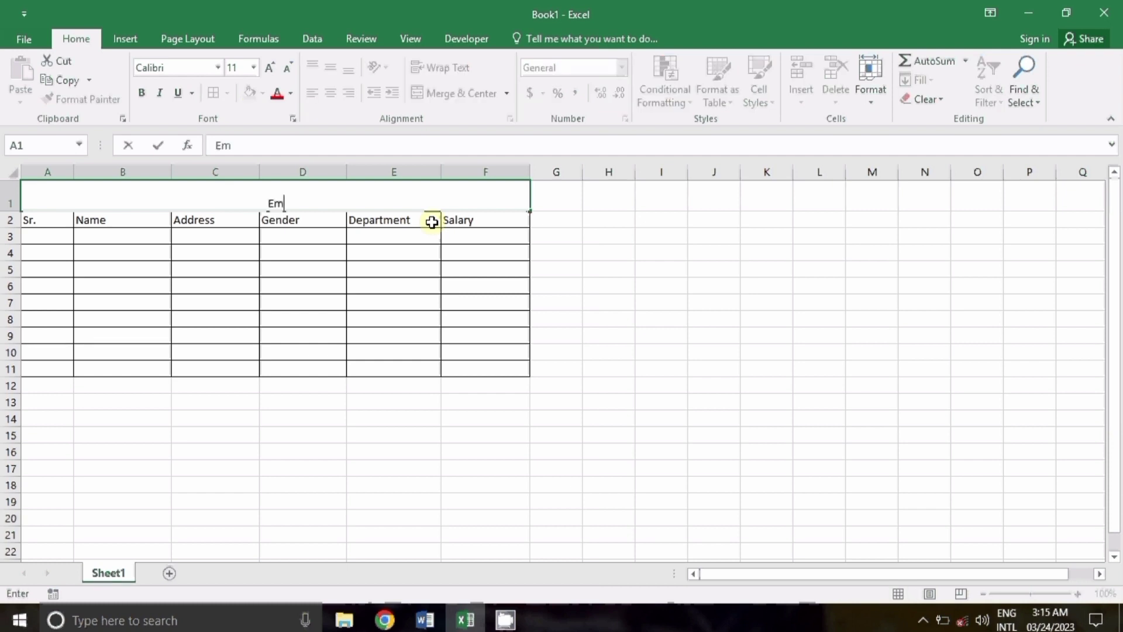
{"action": "type", "text": "ploo"}
{"action": "key", "text": "BackSpace"}
{"action": "type", "text": "yee"}
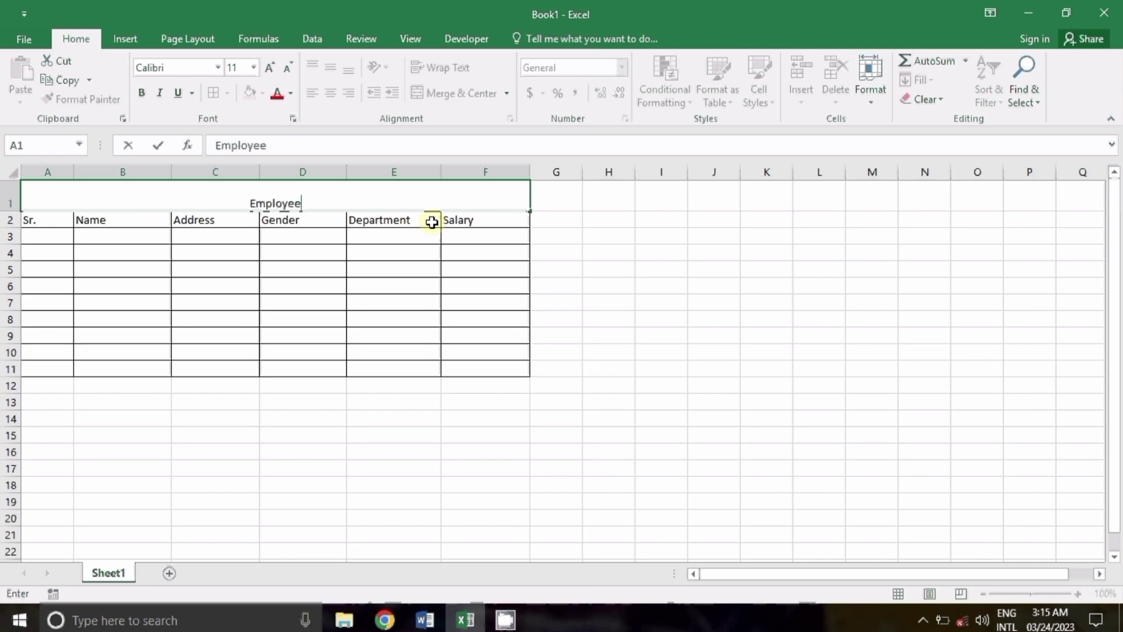
{"action": "type", "text": " Data Ent"}
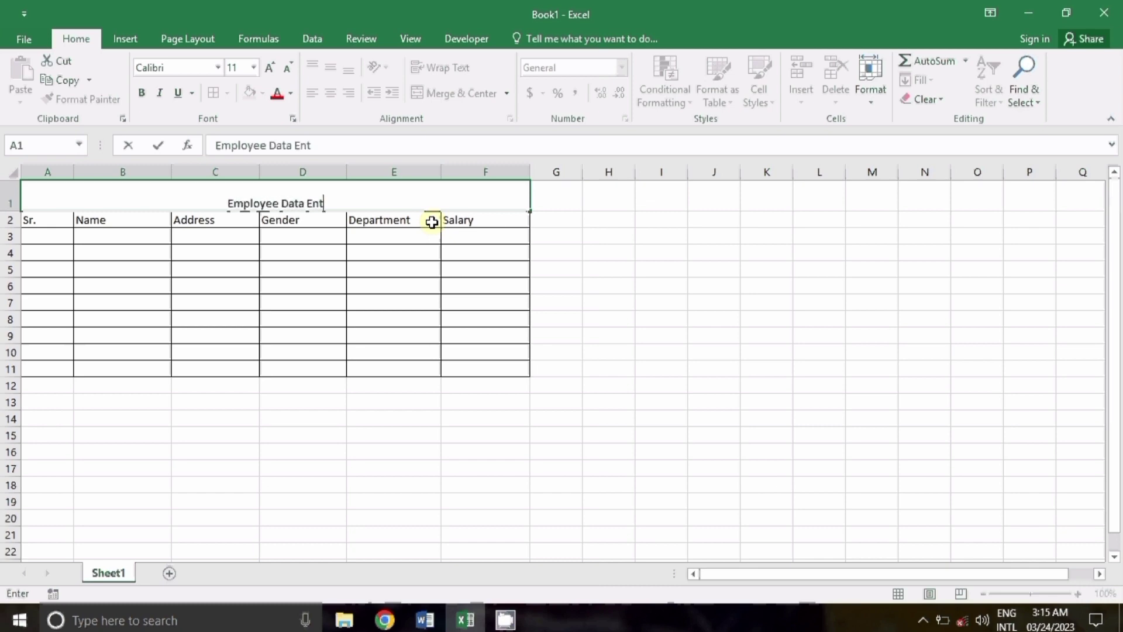
{"action": "type", "text": "ry Form"}
{"action": "key", "text": "Return"}
Format the title at size 18, vertically centred, in white text on dark blue fill.
{"action": "left_click", "coordinate": [138, 190]}
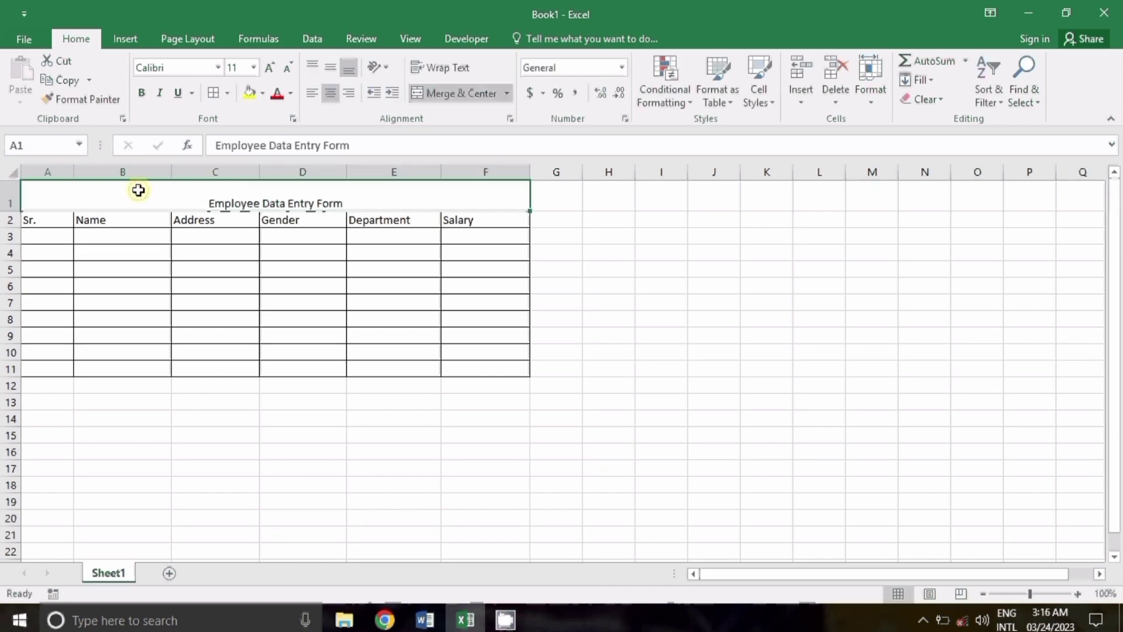
{"action": "triple_click", "coordinate": [271, 70]}
{"action": "left_click", "coordinate": [271, 70]}
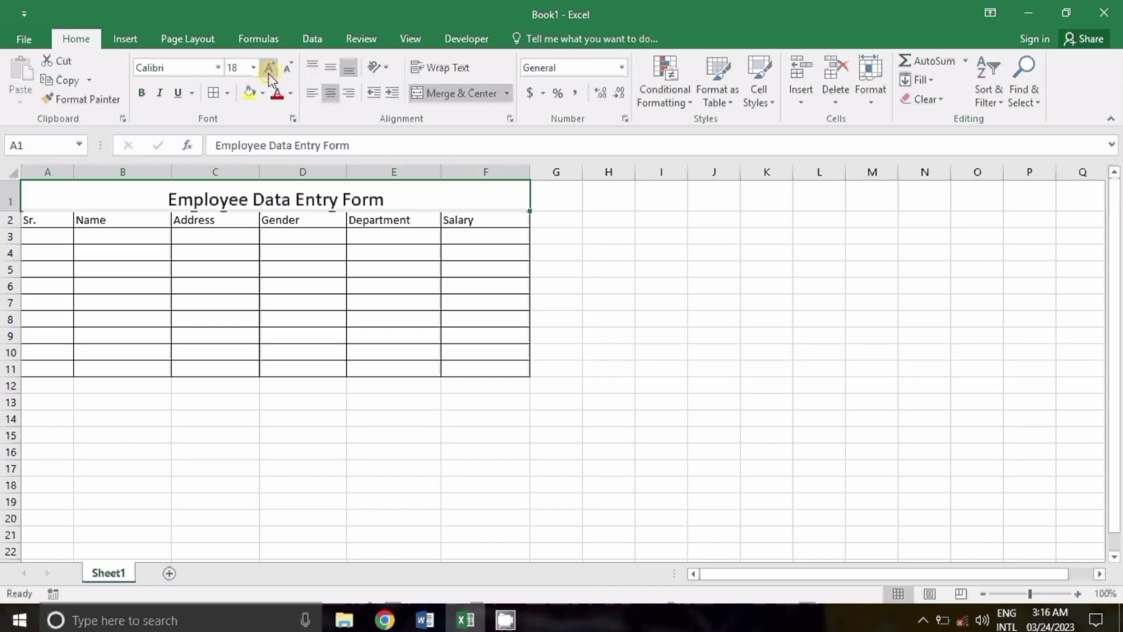
{"action": "left_click", "coordinate": [324, 68]}
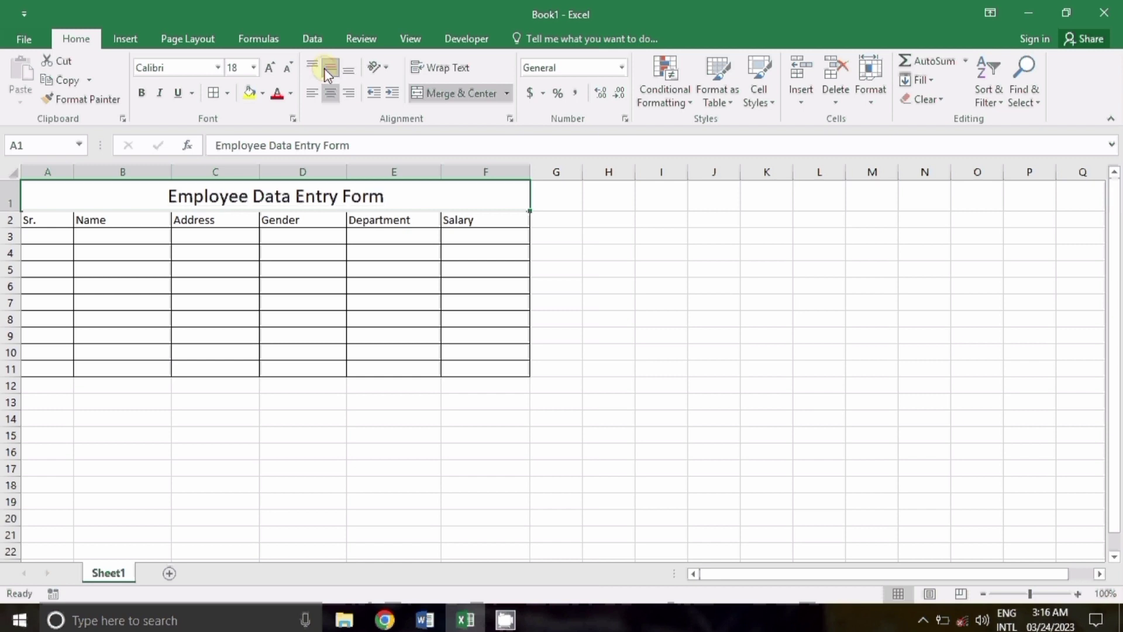
{"action": "left_click", "coordinate": [263, 93]}
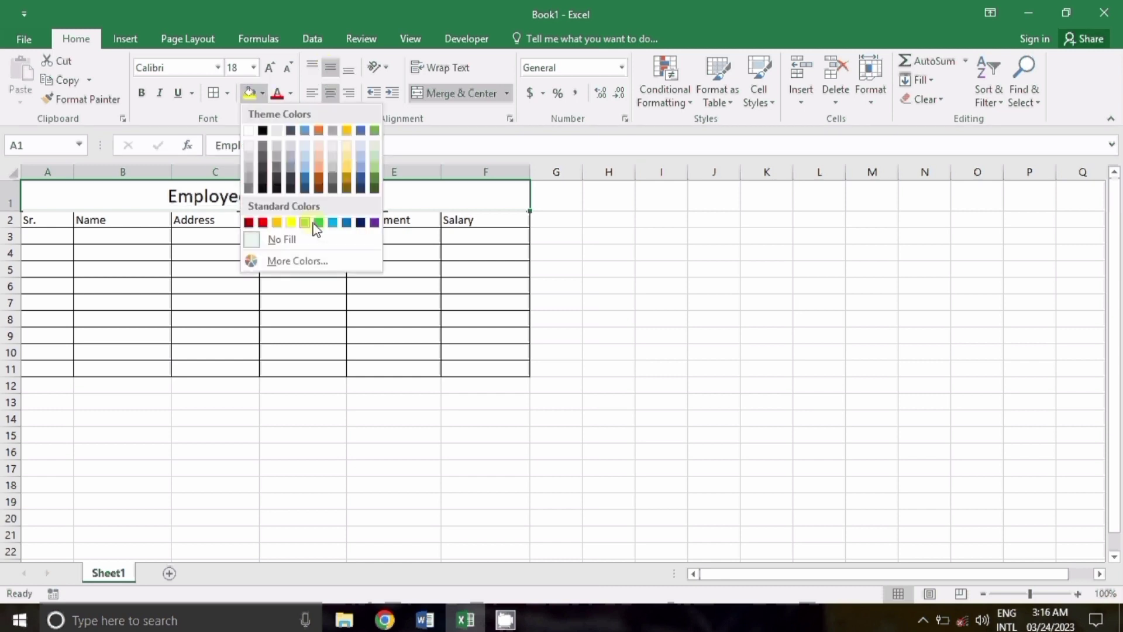
{"action": "left_click", "coordinate": [360, 222]}
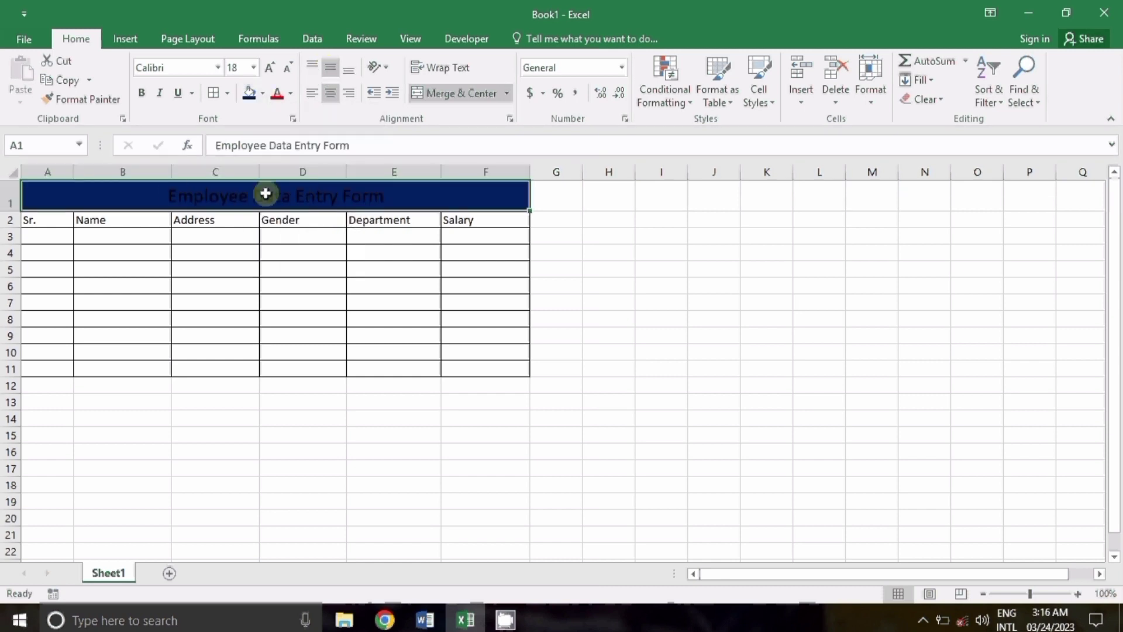
{"action": "left_click", "coordinate": [292, 94]}
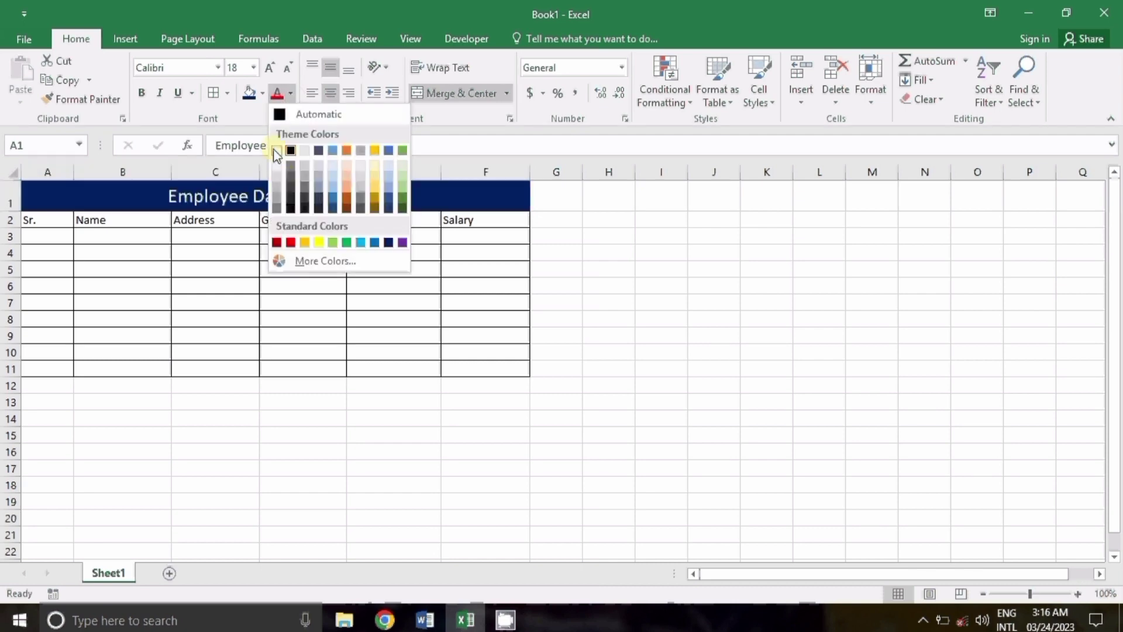
{"action": "left_click", "coordinate": [277, 151]}
{"action": "left_click", "coordinate": [671, 270]}
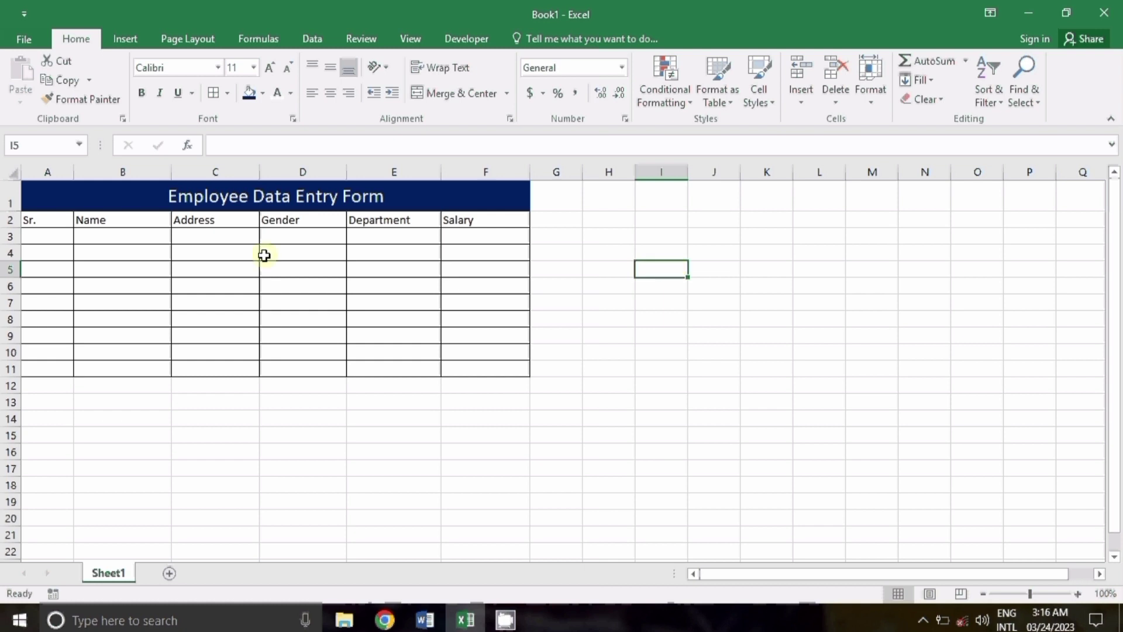
Fill the header cells A2:F2 with green.
{"action": "left_click", "coordinate": [48, 236]}
{"action": "mouse_move", "coordinate": [40, 220]}
{"action": "left_mouse_down"}
{"action": "mouse_move", "coordinate": [519, 228]}
{"action": "mouse_move", "coordinate": [519, 218]}
{"action": "left_mouse_up"}
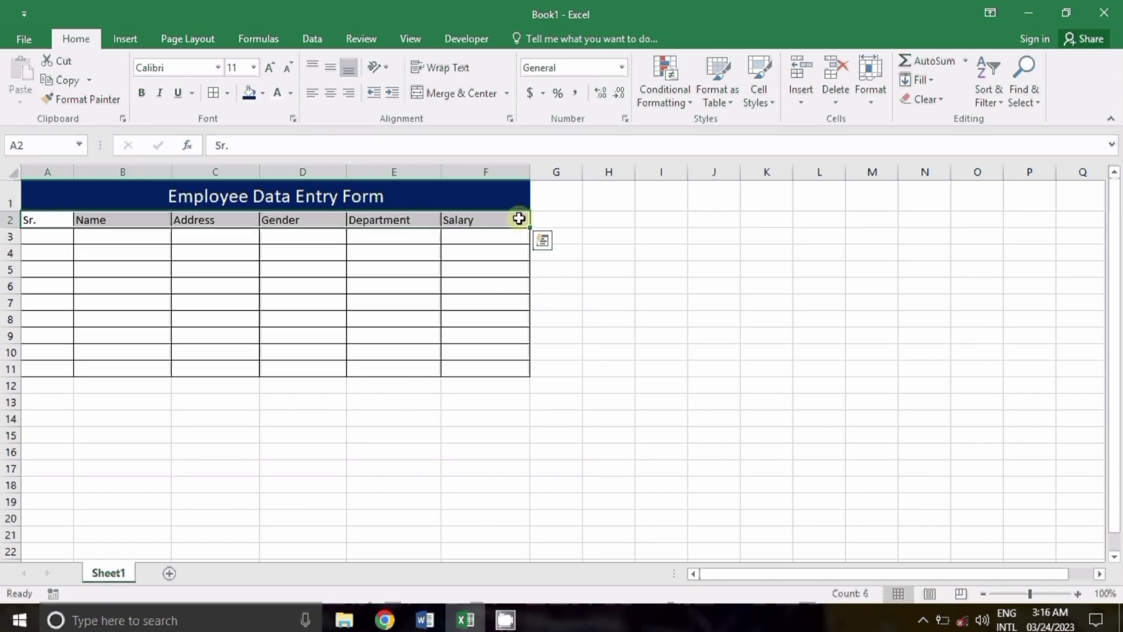
{"action": "left_click", "coordinate": [260, 93]}
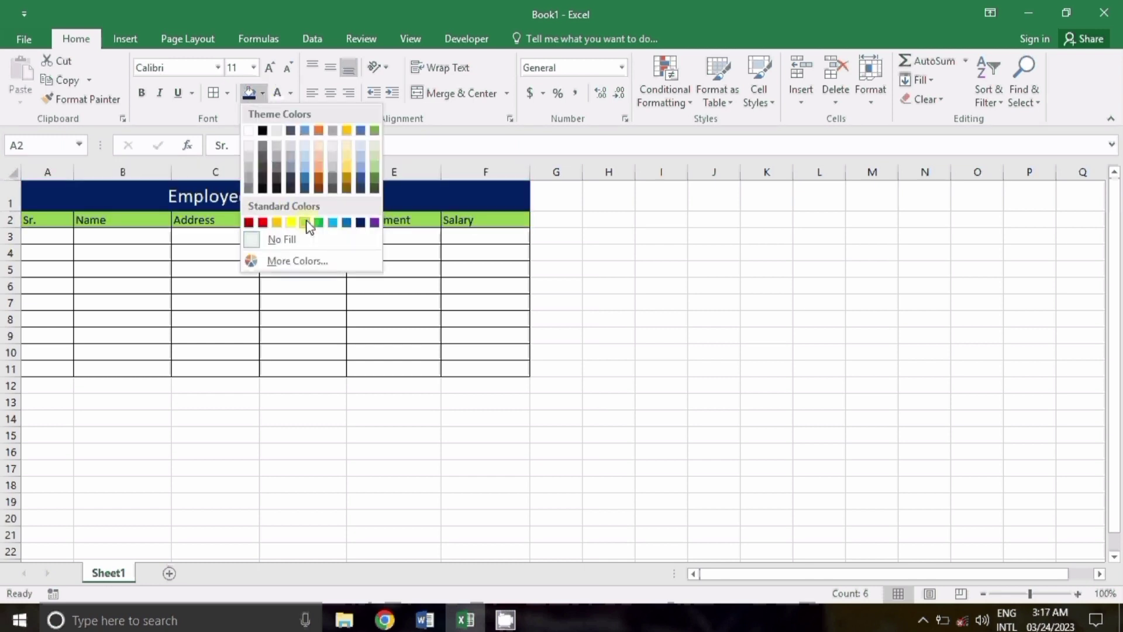
{"action": "left_click", "coordinate": [375, 130]}
{"action": "left_click", "coordinate": [629, 320]}
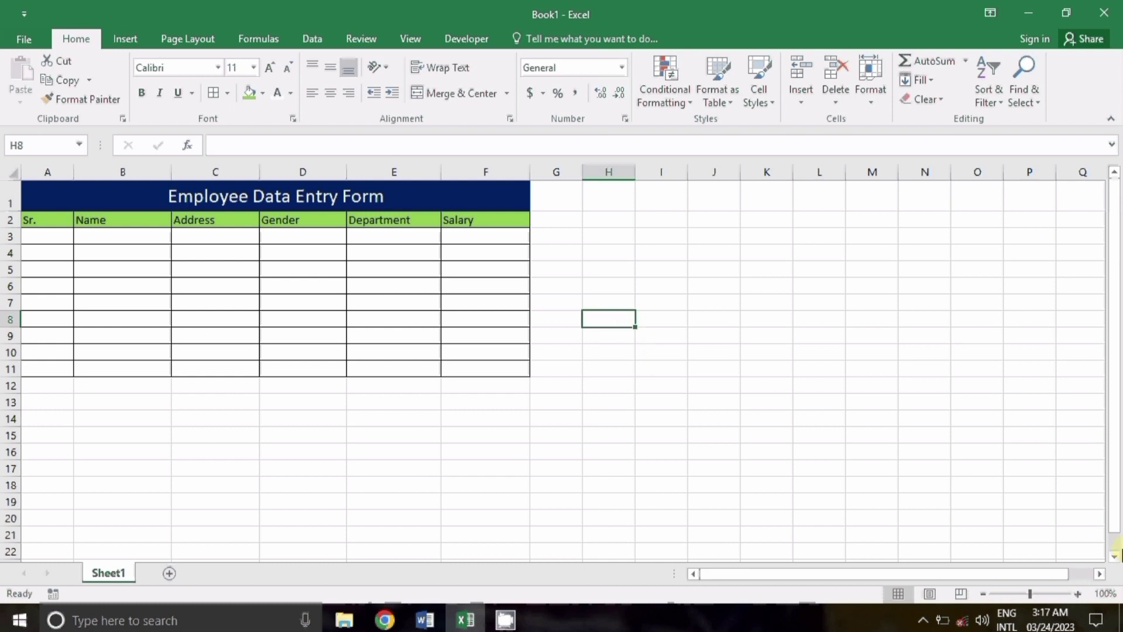
Make the A2:F2 header text bold and select A3.
{"action": "left_click_drag", "start_coordinate": [30, 220], "coordinate": [480, 223]}
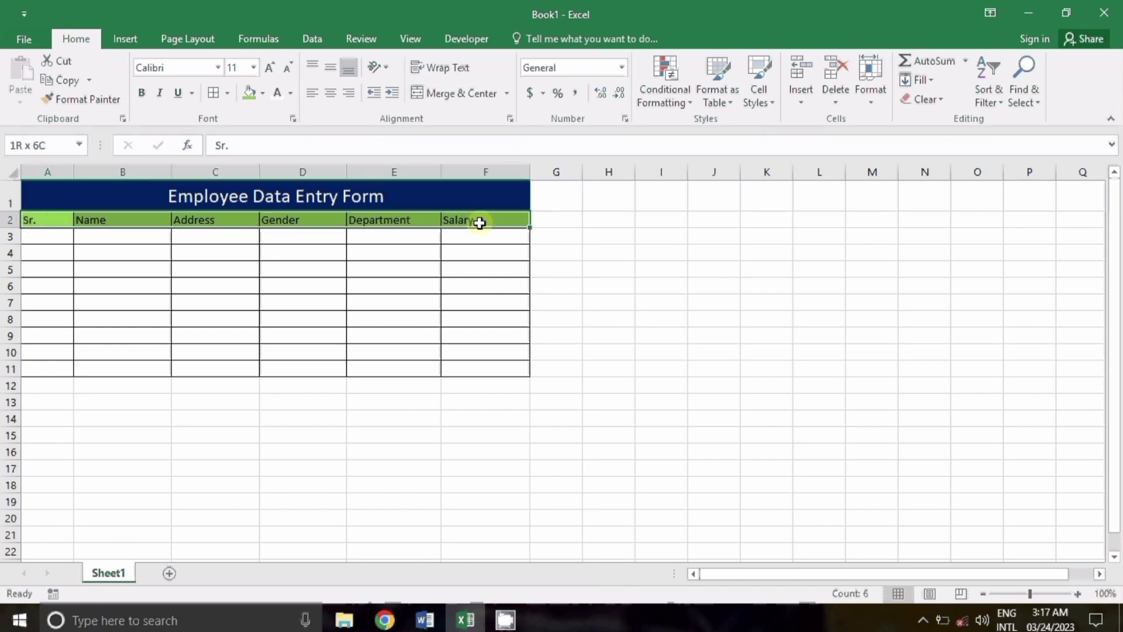
{"action": "left_click", "coordinate": [141, 94]}
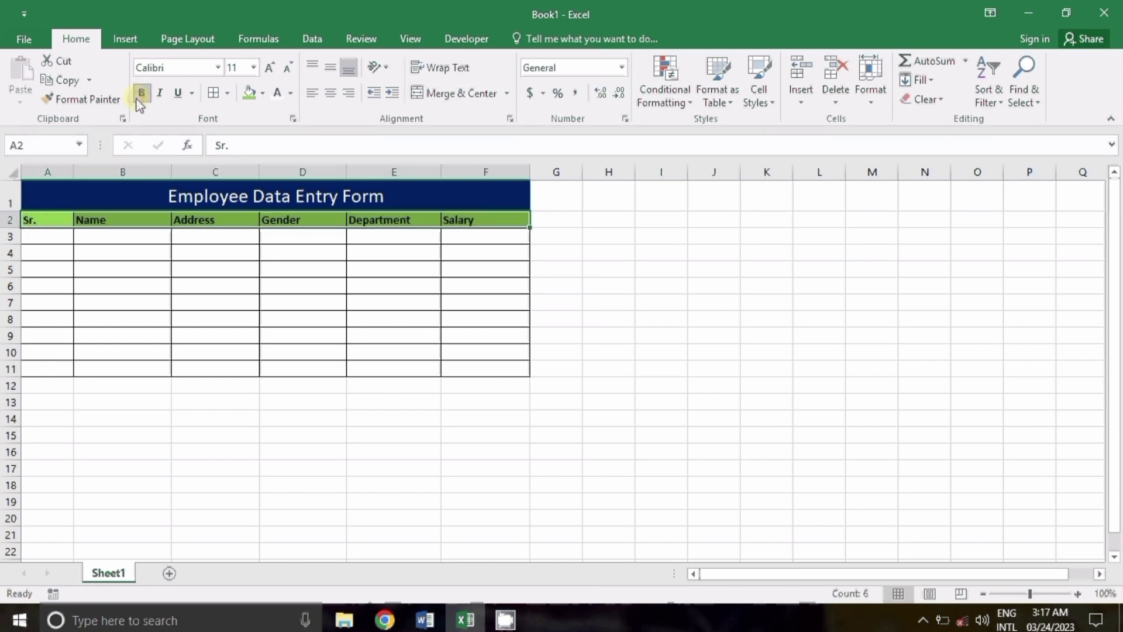
{"action": "left_click", "coordinate": [661, 302]}
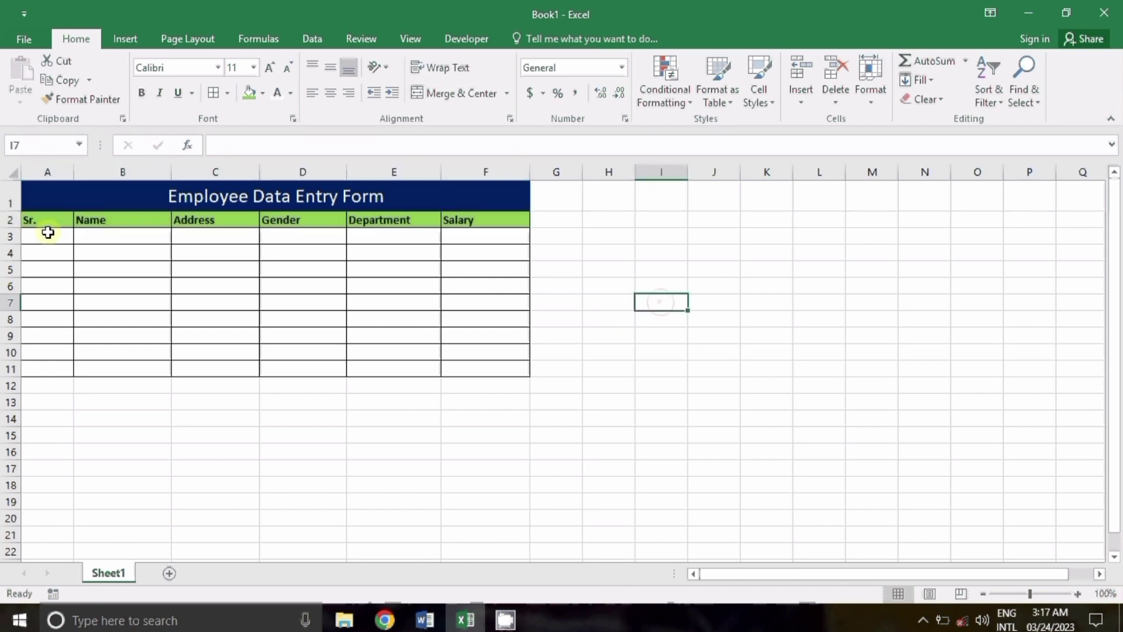
{"action": "left_click", "coordinate": [48, 232]}
Enter 1 and 2 in A3:A4 and fill the series down to 9 in A11.
{"action": "type", "text": "1"}
{"action": "key", "text": "Return"}
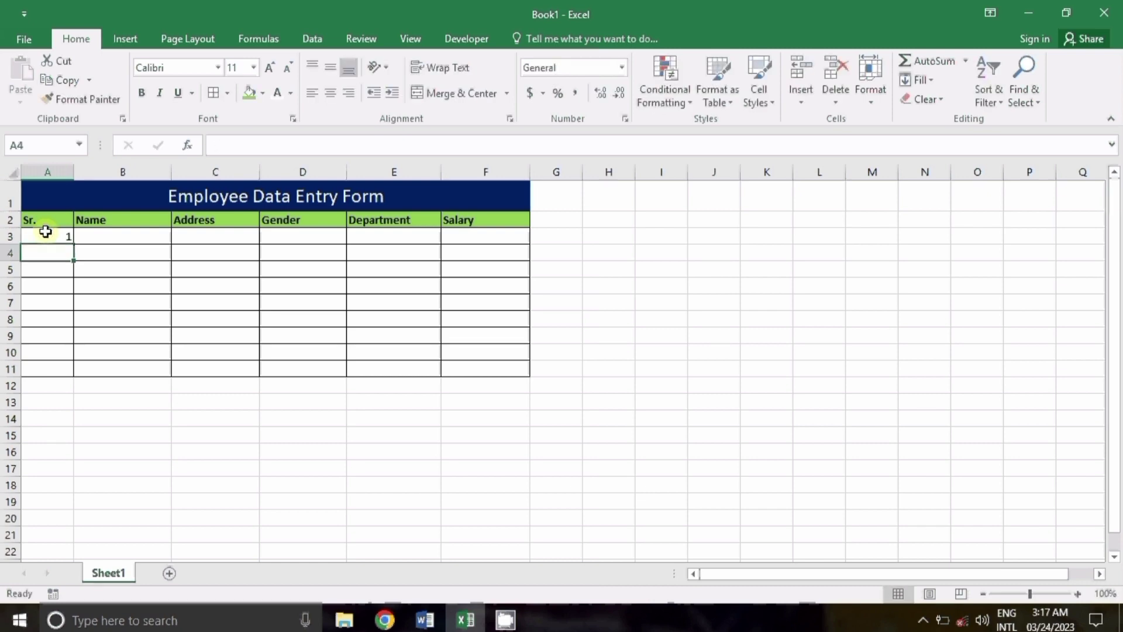
{"action": "type", "text": "2"}
{"action": "key", "text": "Return"}
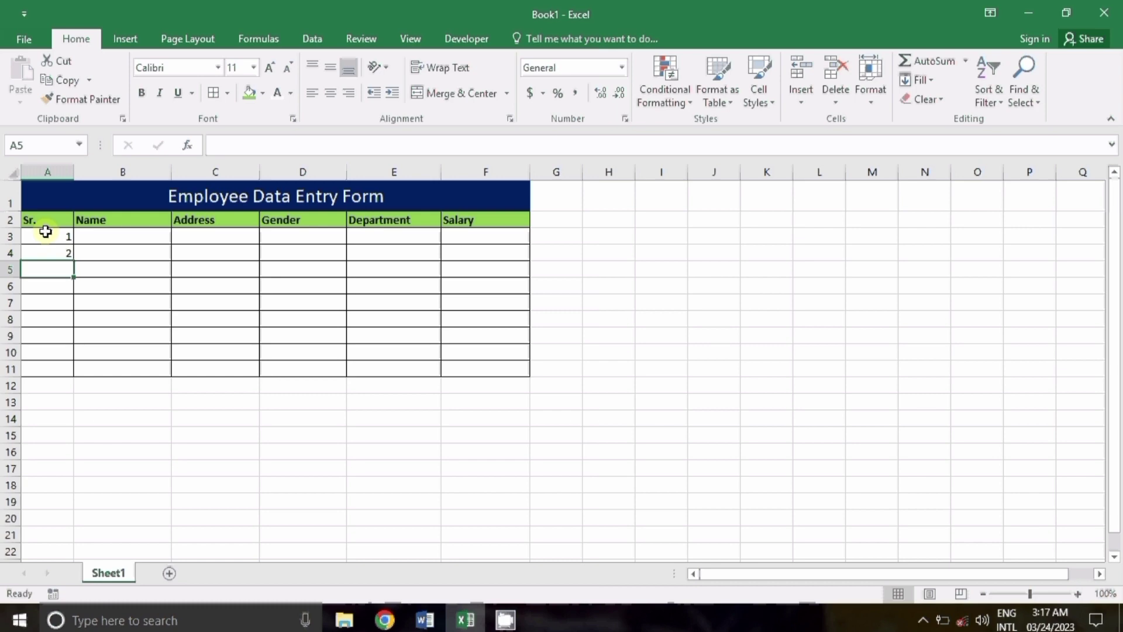
{"action": "left_click_drag", "start_coordinate": [46, 232], "coordinate": [47, 253]}
{"action": "left_click_drag", "start_coordinate": [74, 261], "coordinate": [76, 372]}
Bring up the Customize Quick Access Toolbar menu.
{"action": "left_click", "coordinate": [166, 418]}
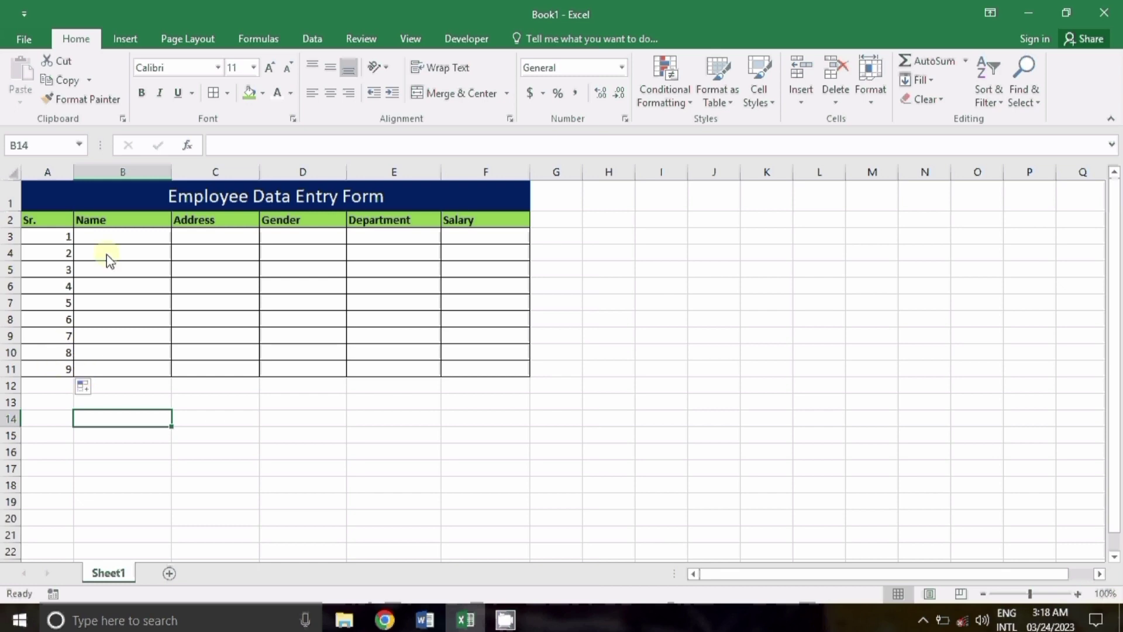
{"action": "left_click", "coordinate": [317, 453]}
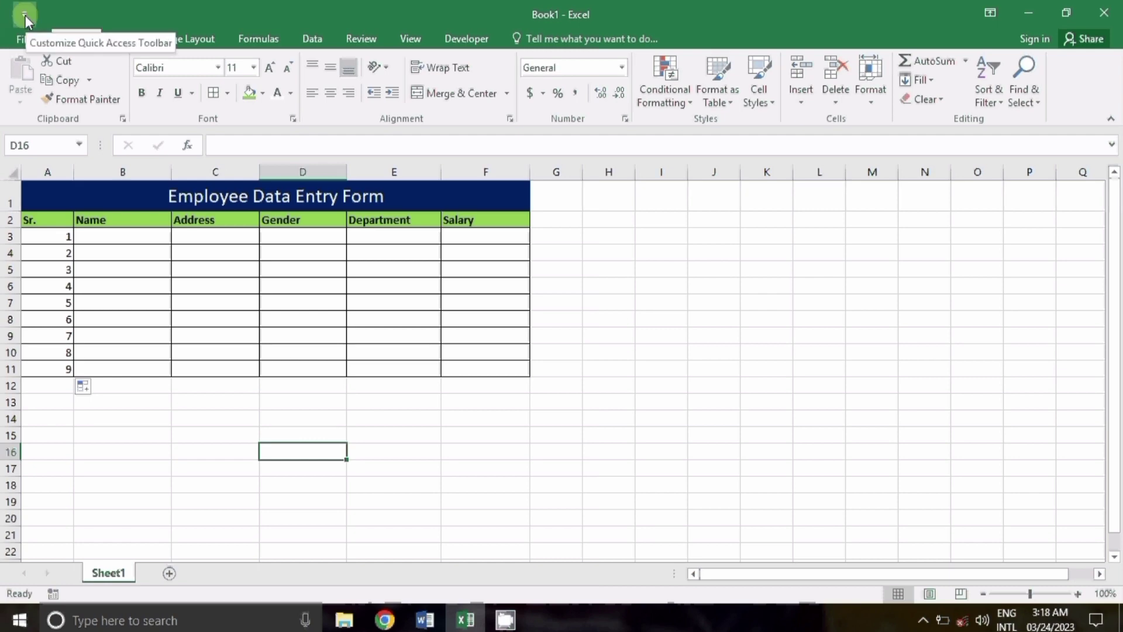
{"action": "left_click", "coordinate": [26, 15]}
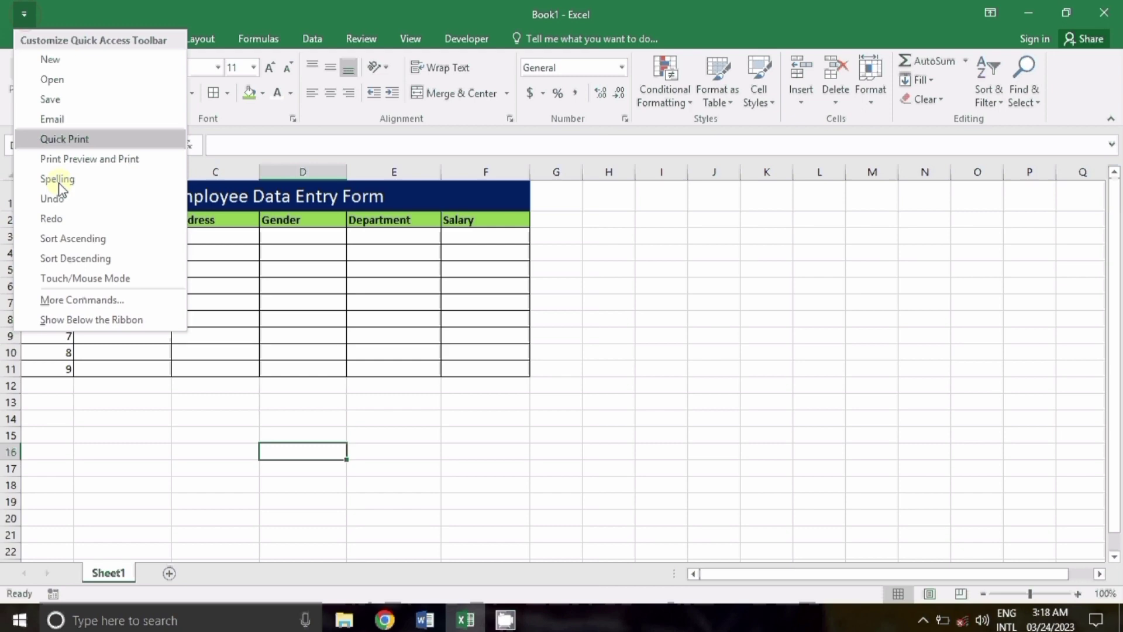
Open Excel Options through More Commands in the Quick Access Toolbar menu.
{"action": "left_click", "coordinate": [131, 301]}
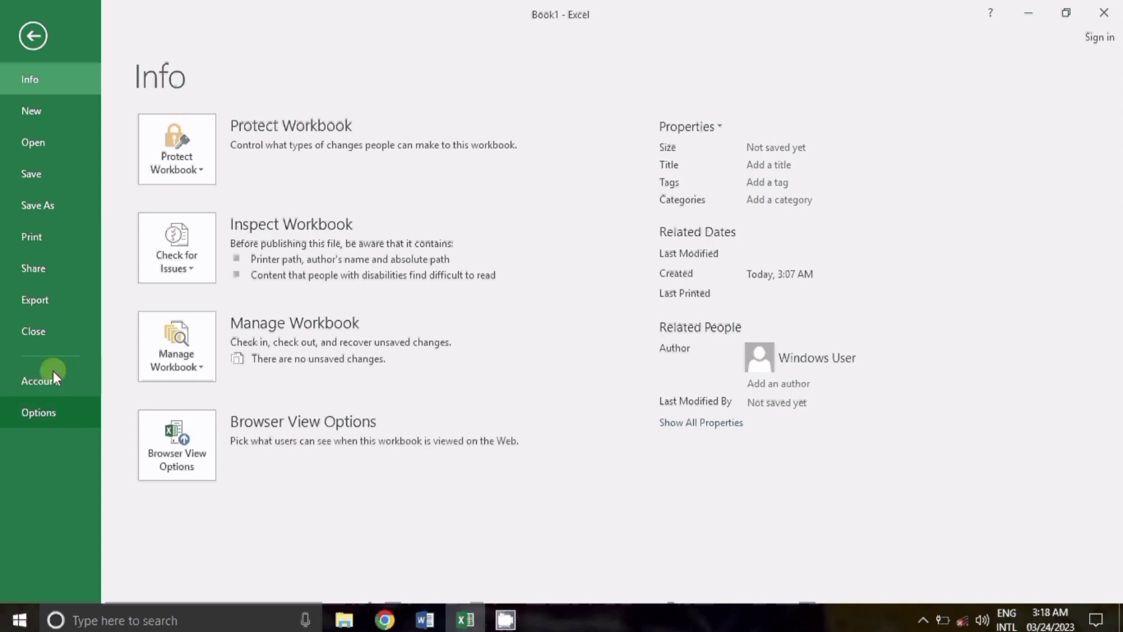
{"action": "left_click", "coordinate": [61, 420]}
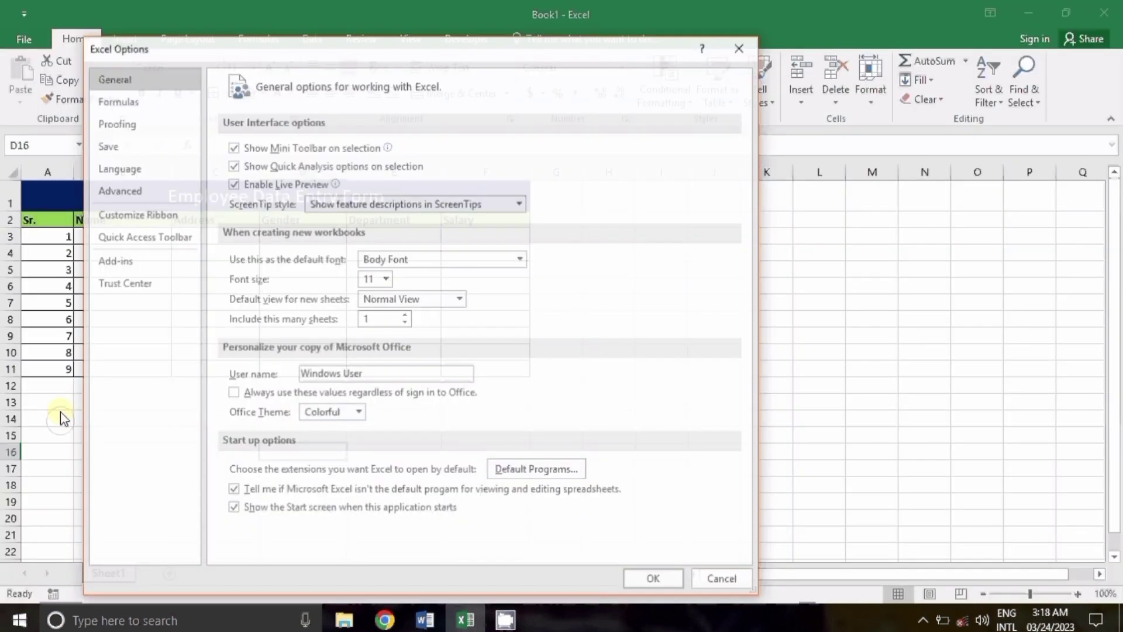
{"action": "left_click_drag", "start_coordinate": [160, 55], "coordinate": [162, 33]}
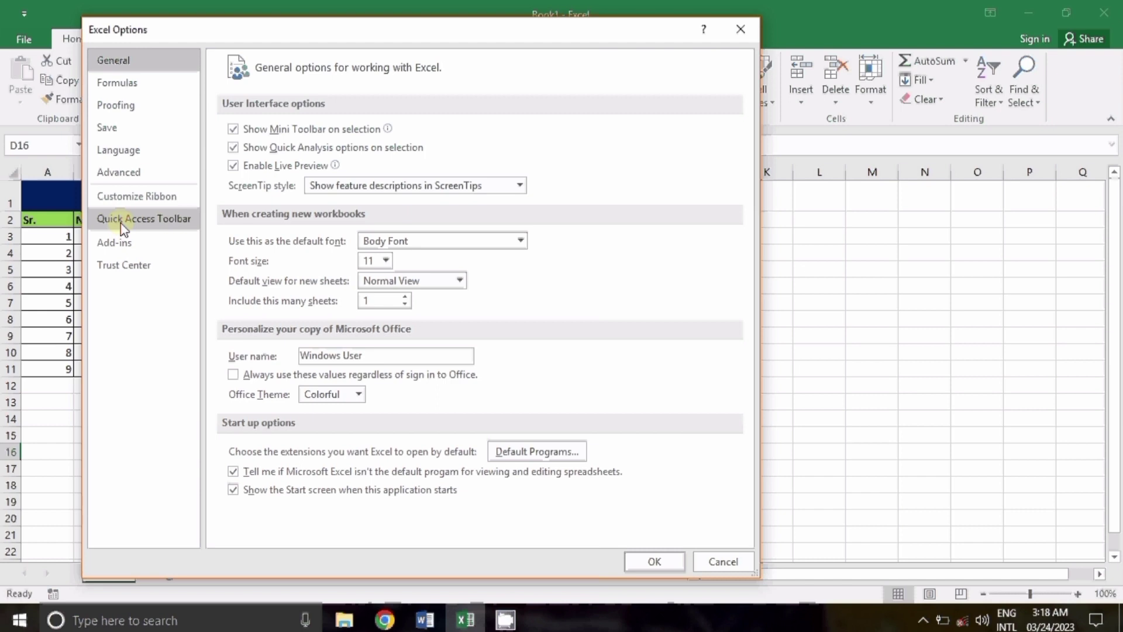
Add the Form command from All Commands to the Quick Access Toolbar and confirm with OK.
{"action": "left_click", "coordinate": [162, 220]}
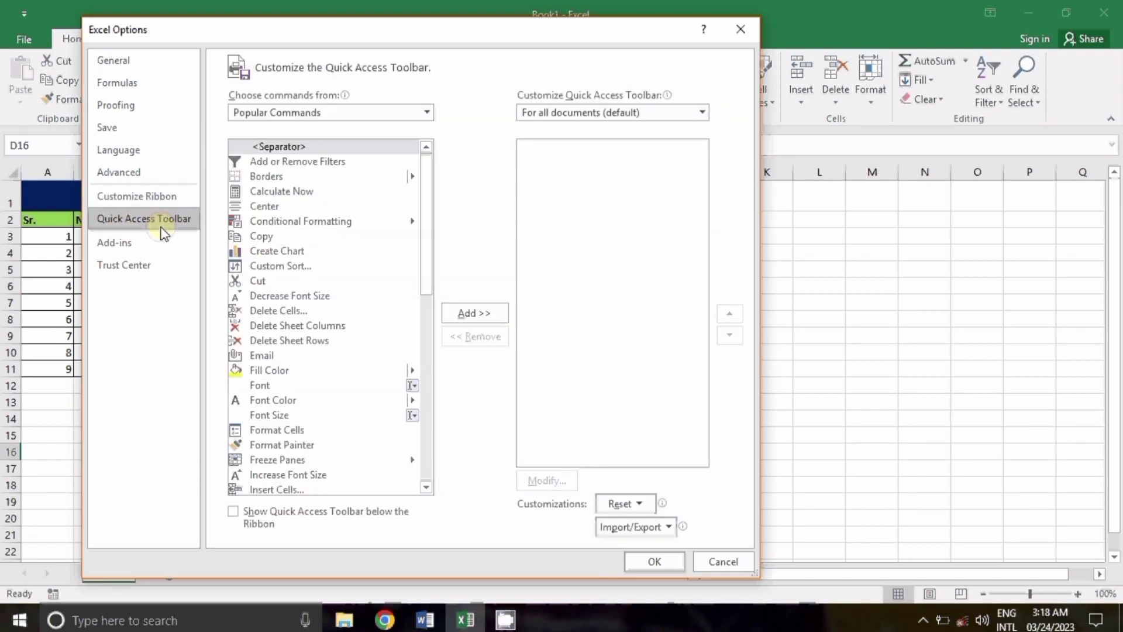
{"action": "left_click", "coordinate": [351, 112]}
{"action": "left_click", "coordinate": [240, 157]}
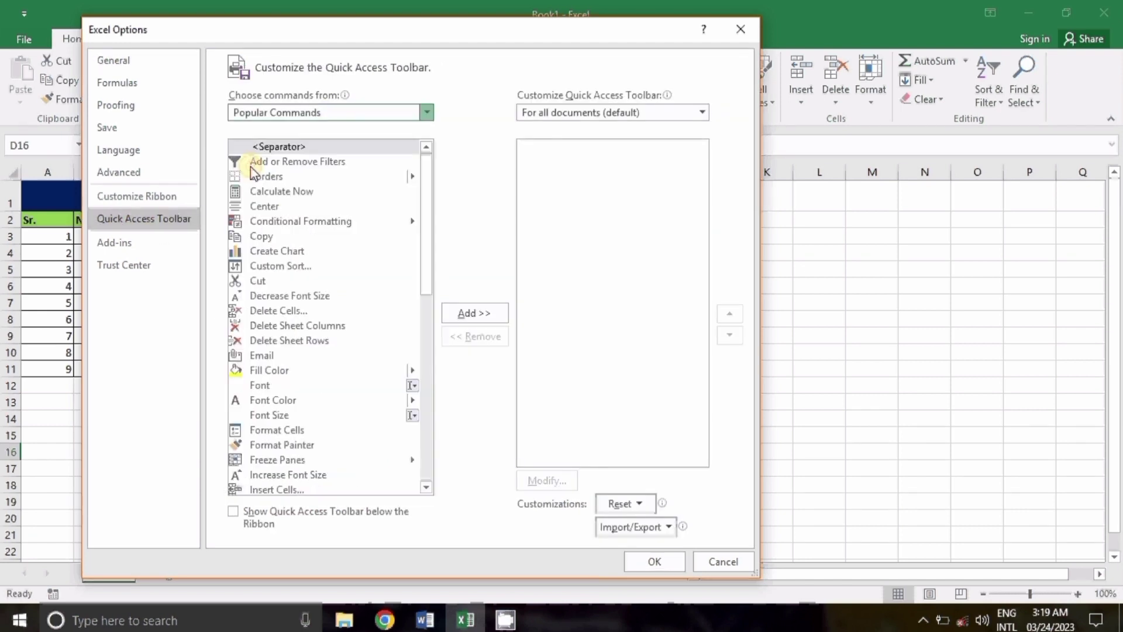
{"action": "scroll", "coordinate": [287, 269], "scroll_direction": "down", "scroll_amount": 20}
{"action": "scroll", "coordinate": [286, 269], "scroll_direction": "down", "scroll_amount": 20}
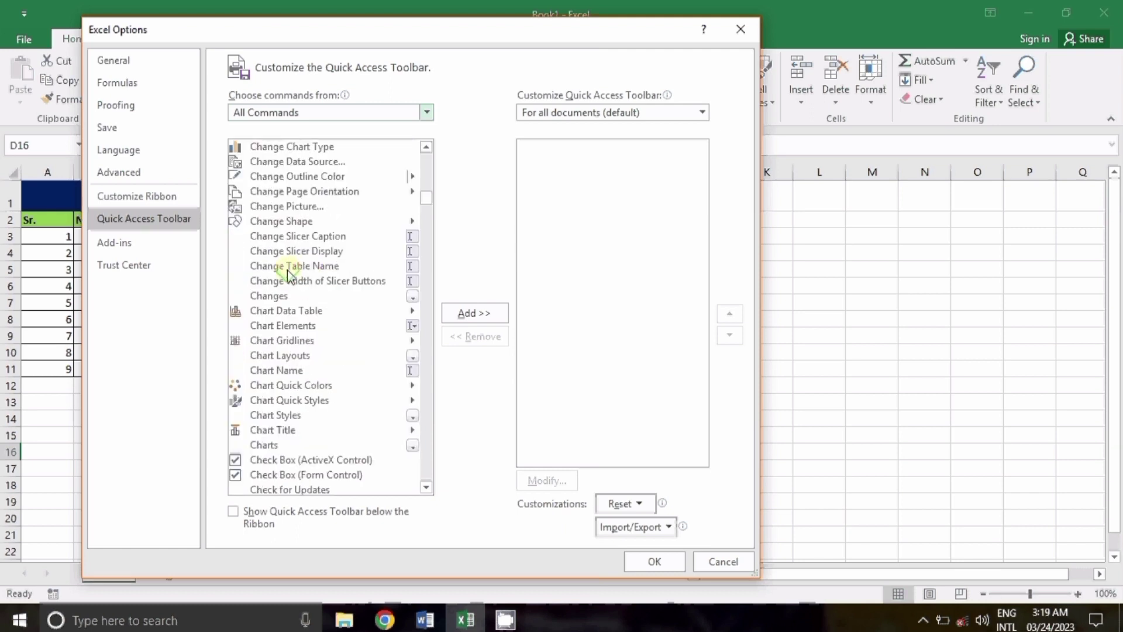
{"action": "scroll", "coordinate": [286, 269], "scroll_direction": "down", "scroll_amount": 20}
{"action": "scroll", "coordinate": [287, 269], "scroll_direction": "down", "scroll_amount": 20}
{"action": "scroll", "coordinate": [285, 274], "scroll_direction": "down", "scroll_amount": 20}
{"action": "left_click", "coordinate": [251, 301]}
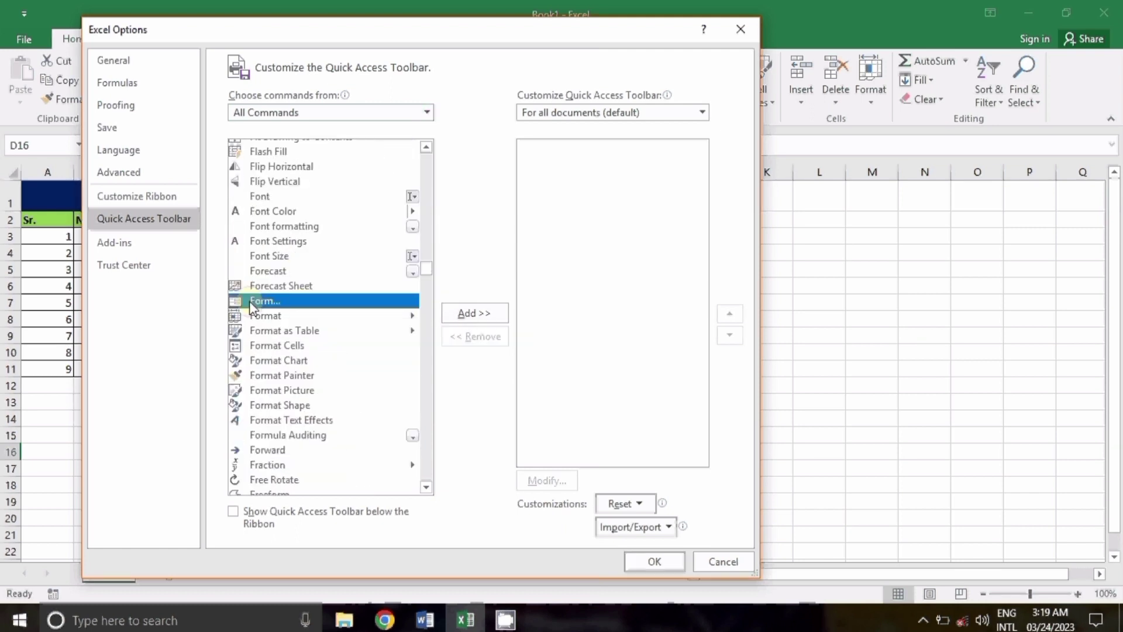
{"action": "left_click", "coordinate": [474, 316]}
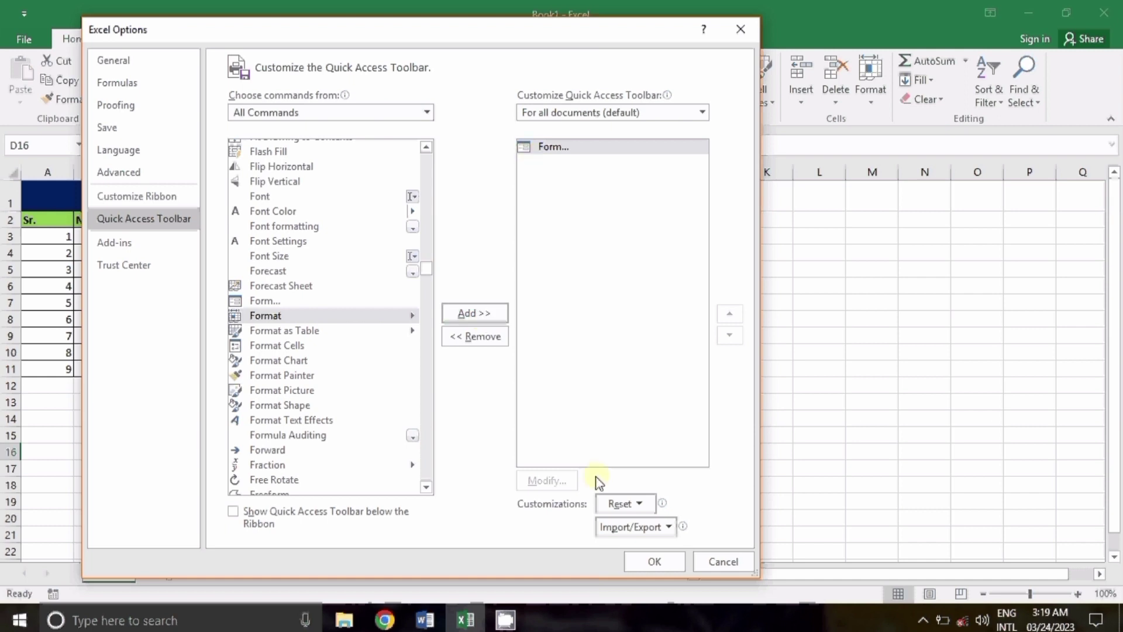
{"action": "left_click", "coordinate": [656, 562]}
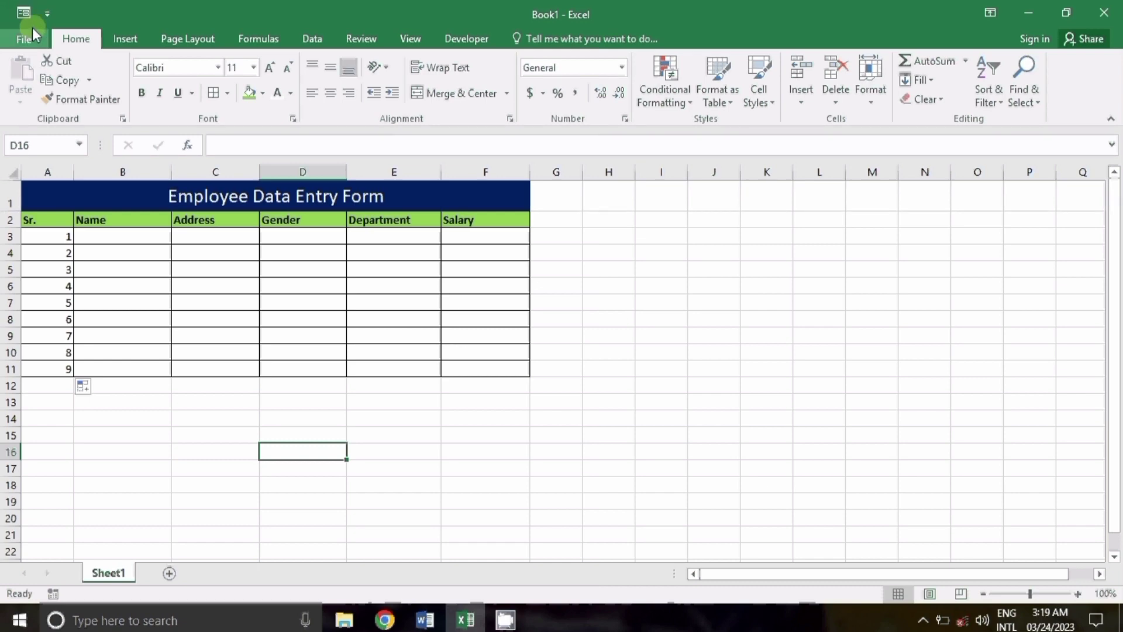
Select the Name-to-Salary headers with the first data row and launch Form, accepting the top row as labels.
{"action": "left_click", "coordinate": [36, 221]}
{"action": "left_click", "coordinate": [99, 221]}
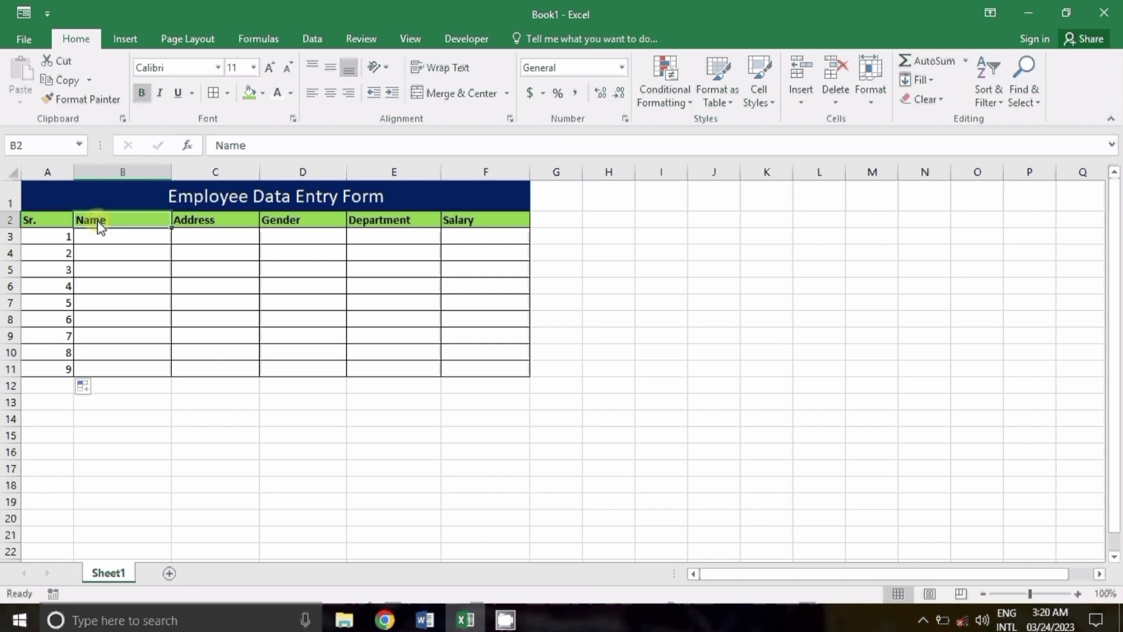
{"action": "mouse_move", "coordinate": [112, 219]}
{"action": "left_mouse_down"}
{"action": "mouse_move", "coordinate": [491, 230]}
{"action": "mouse_move", "coordinate": [509, 221]}
{"action": "left_mouse_up"}
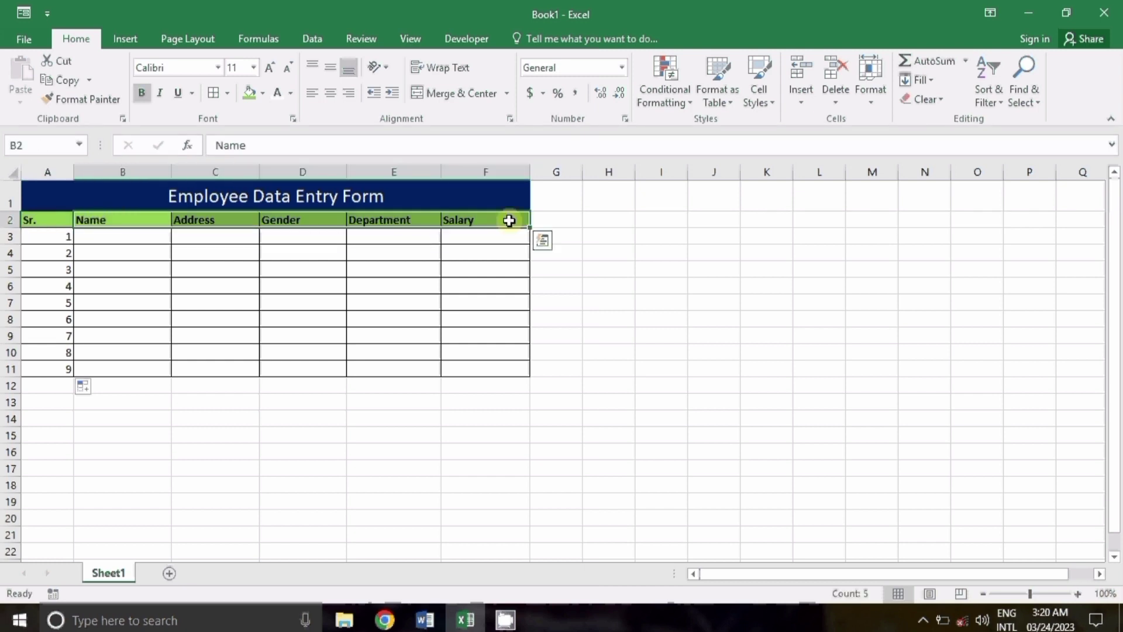
{"action": "left_click", "coordinate": [22, 12]}
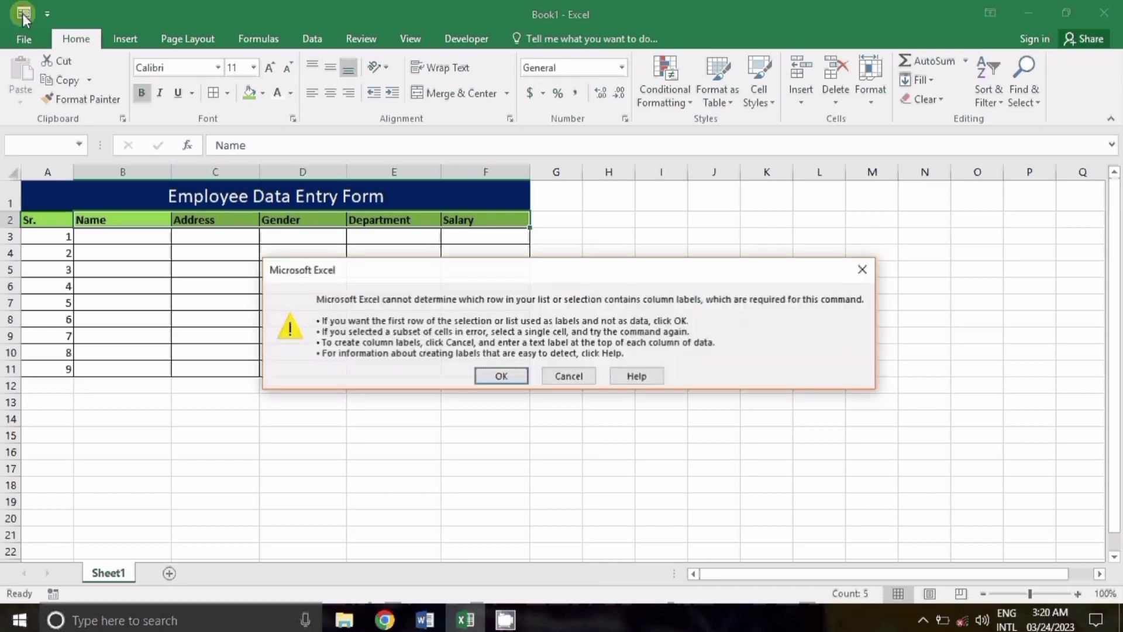
{"action": "left_click", "coordinate": [502, 376]}
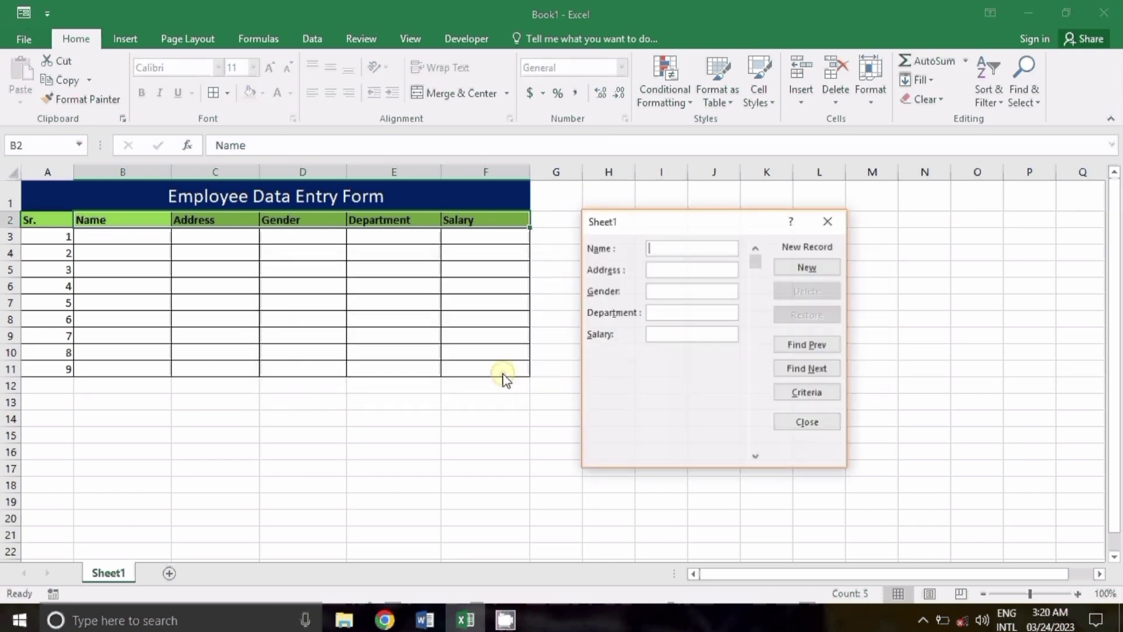
{"action": "left_click_drag", "start_coordinate": [643, 222], "coordinate": [625, 217]}
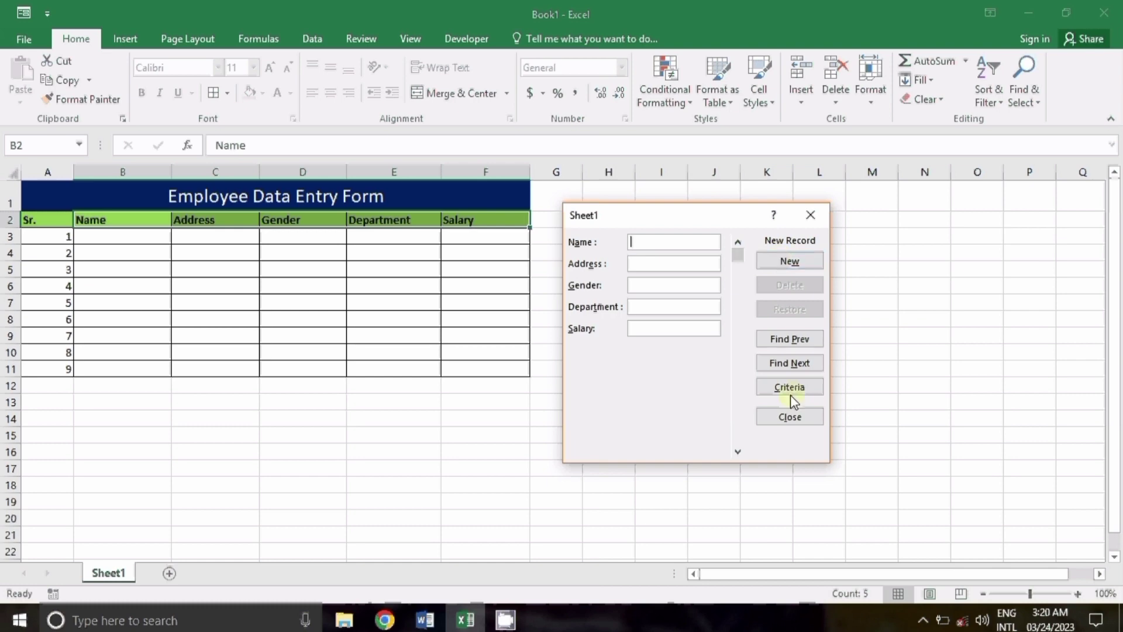
Enter the first employee's name with Bihar, Male, Accountant, 25000 in the form and add it with New.
{"action": "type", "text": "A"}
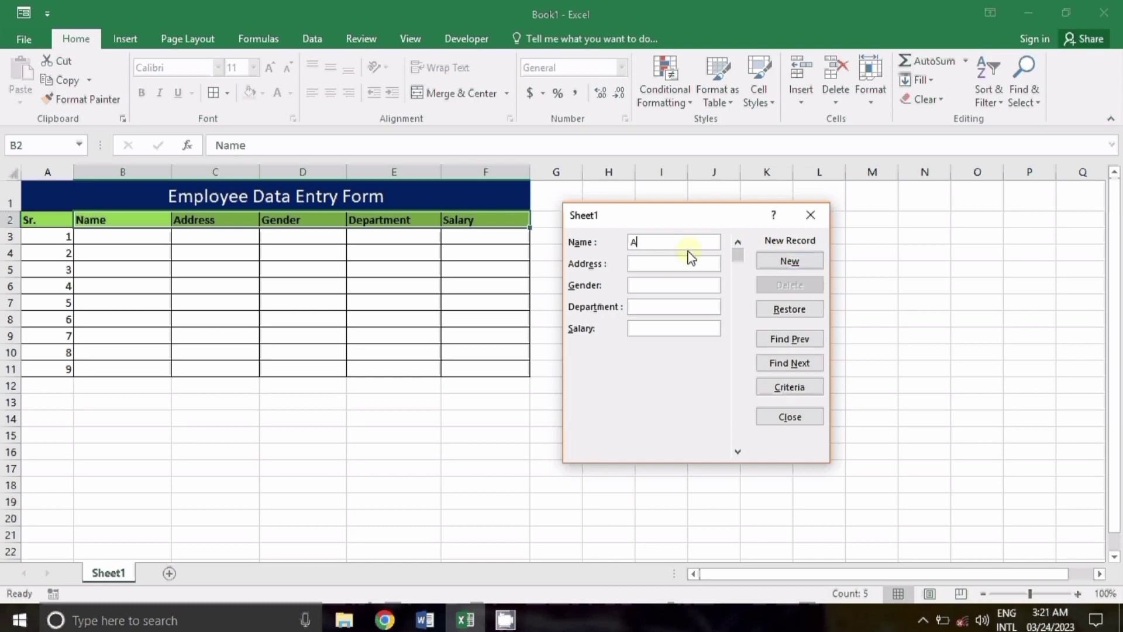
{"action": "type", "text": "nil"}
{"action": "key", "text": "Tab"}
{"action": "type", "text": "B"}
{"action": "type", "text": "ihar"}
{"action": "key", "text": "Tab"}
{"action": "type", "text": "Mal"}
{"action": "type", "text": "e"}
{"action": "key", "text": "Tab"}
{"action": "type", "text": "Ac"}
{"action": "type", "text": "countant"}
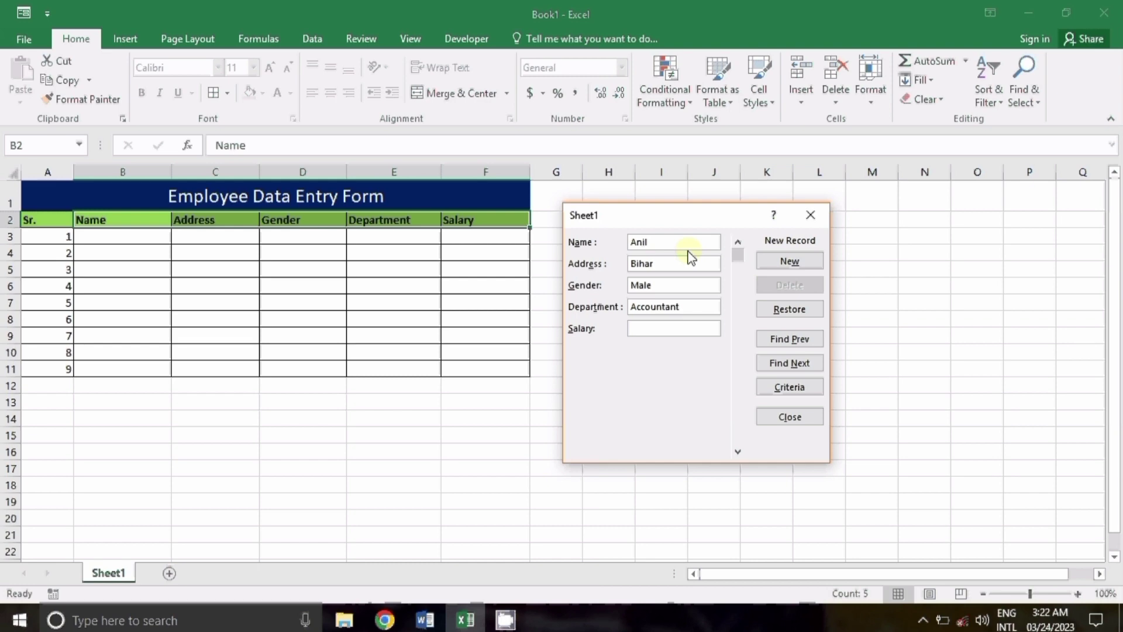
{"action": "key", "text": "Tab"}
{"action": "type", "text": "25000"}
{"action": "left_click", "coordinate": [795, 266]}
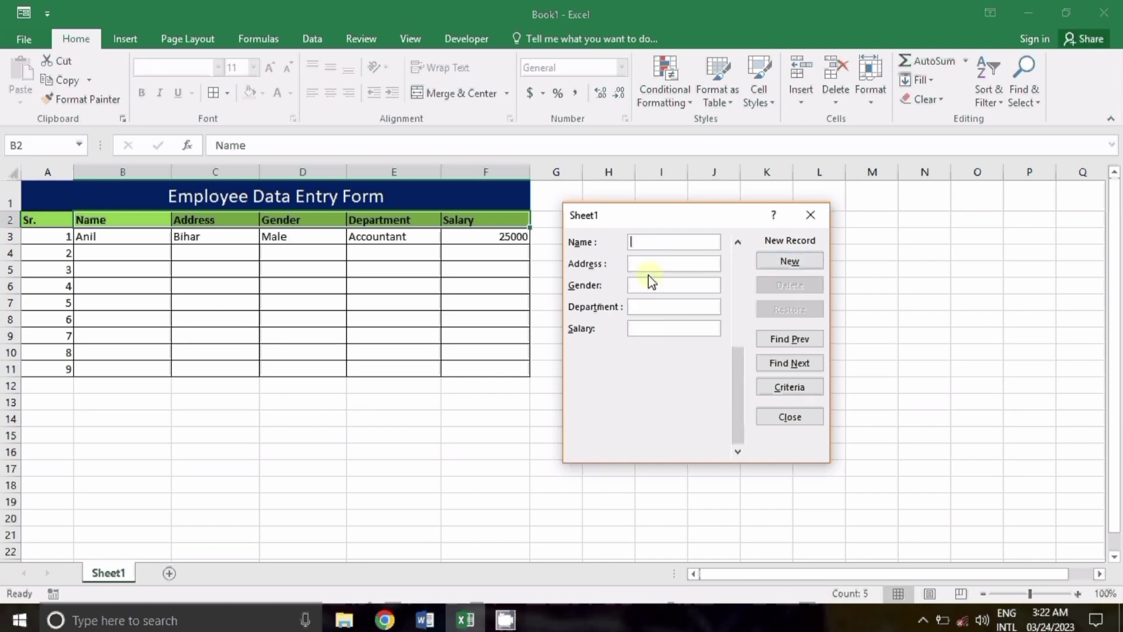
{"action": "left_click_drag", "start_coordinate": [622, 221], "coordinate": [666, 215]}
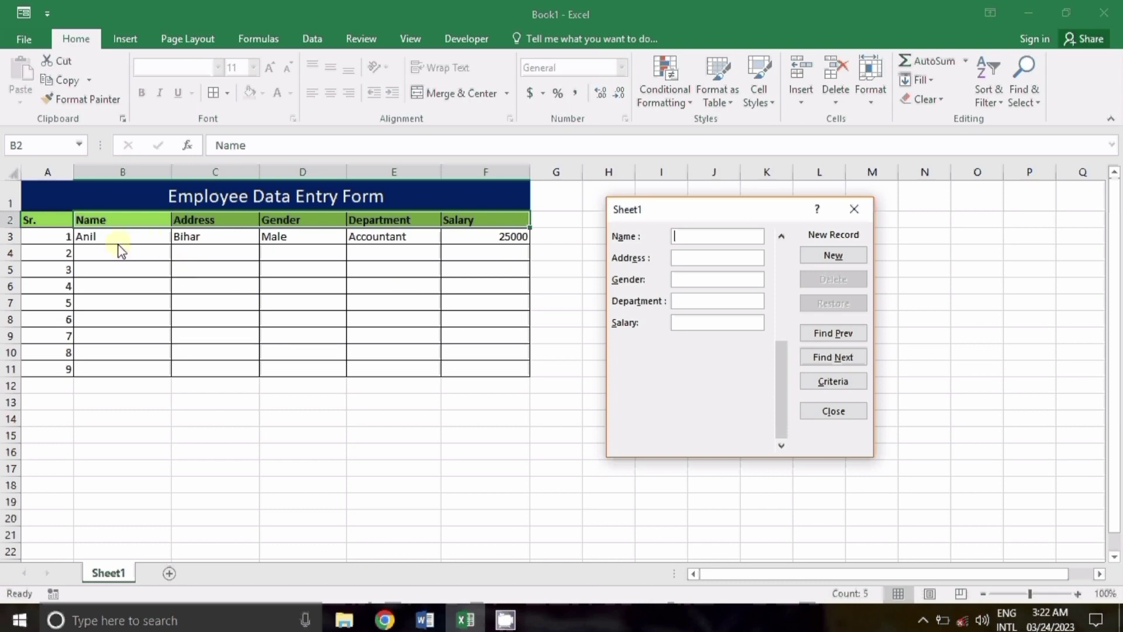
{"action": "left_click", "coordinate": [809, 316]}
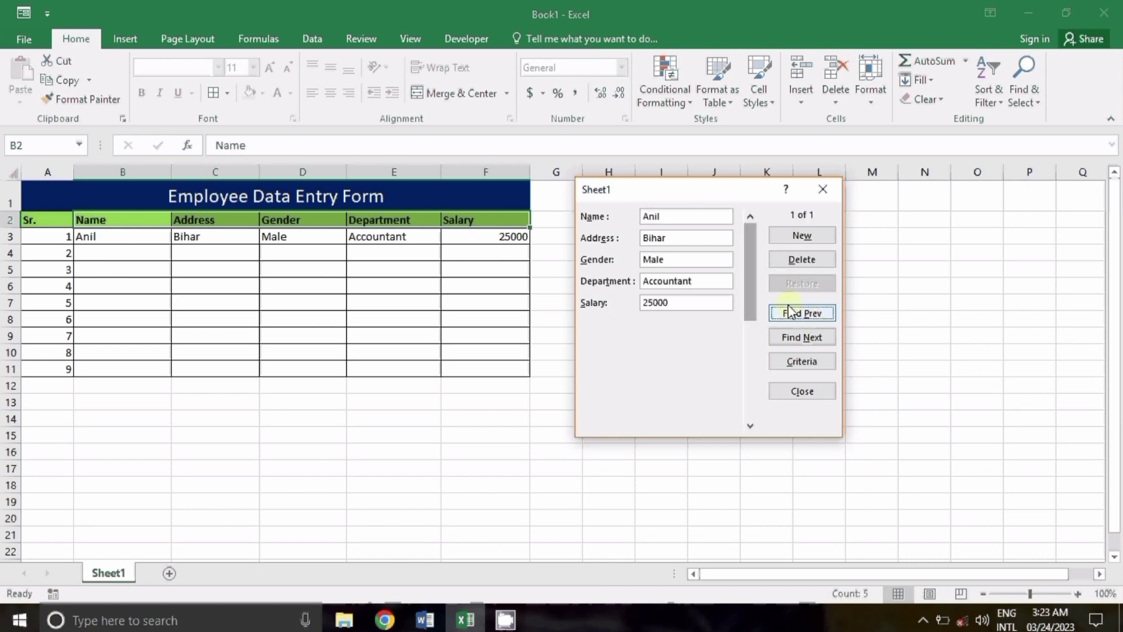
{"action": "left_click", "coordinate": [793, 310]}
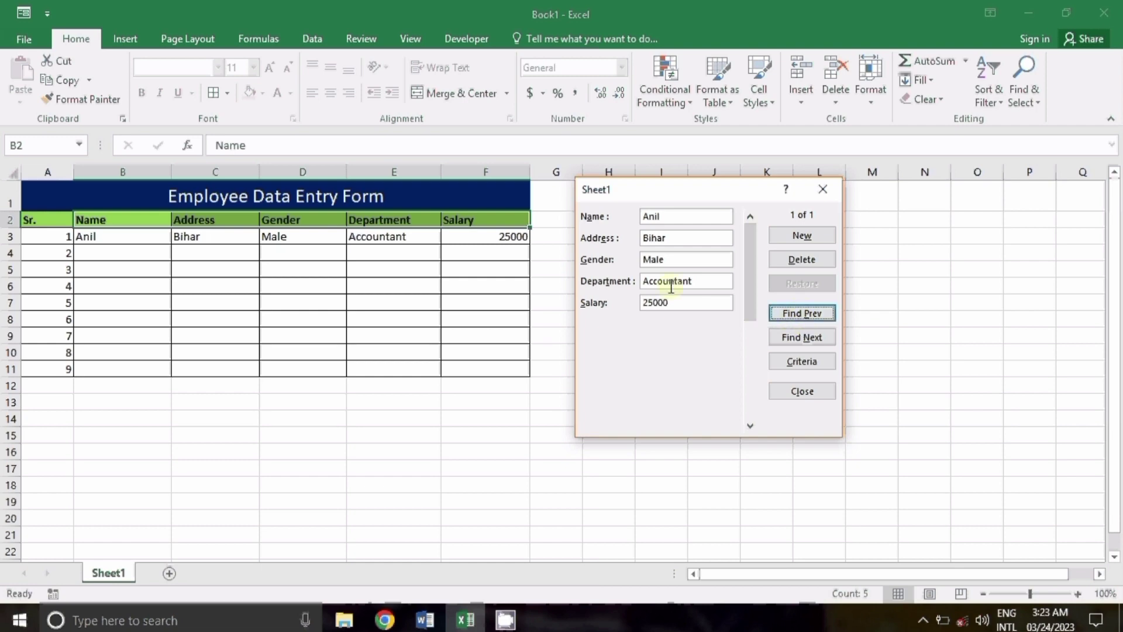
{"action": "left_click", "coordinate": [690, 259]}
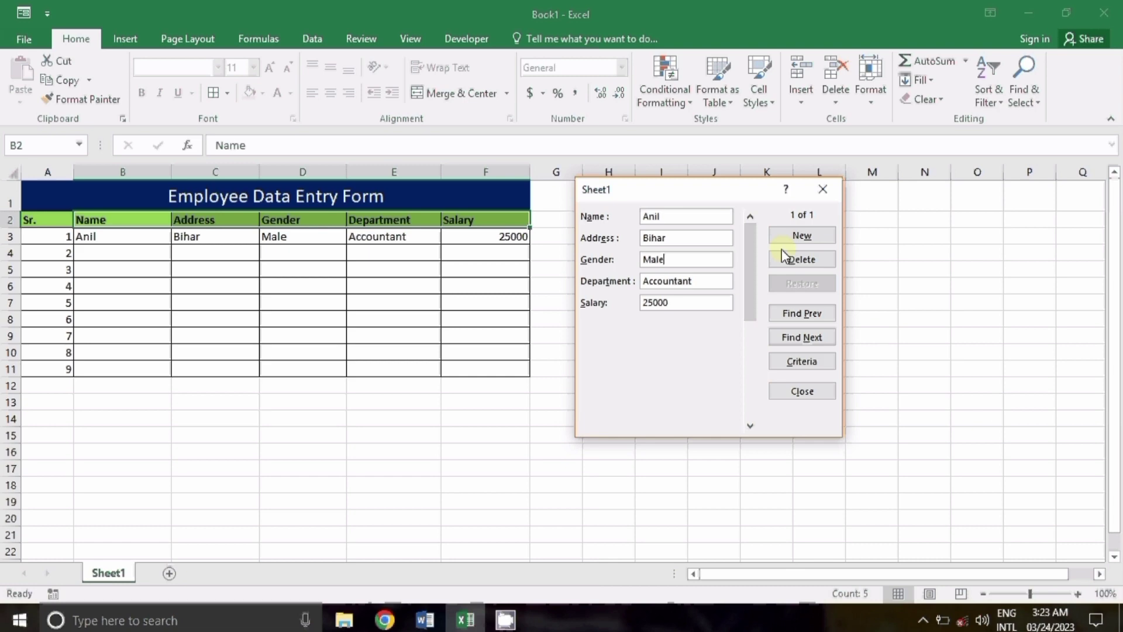
{"action": "left_click", "coordinate": [791, 265]}
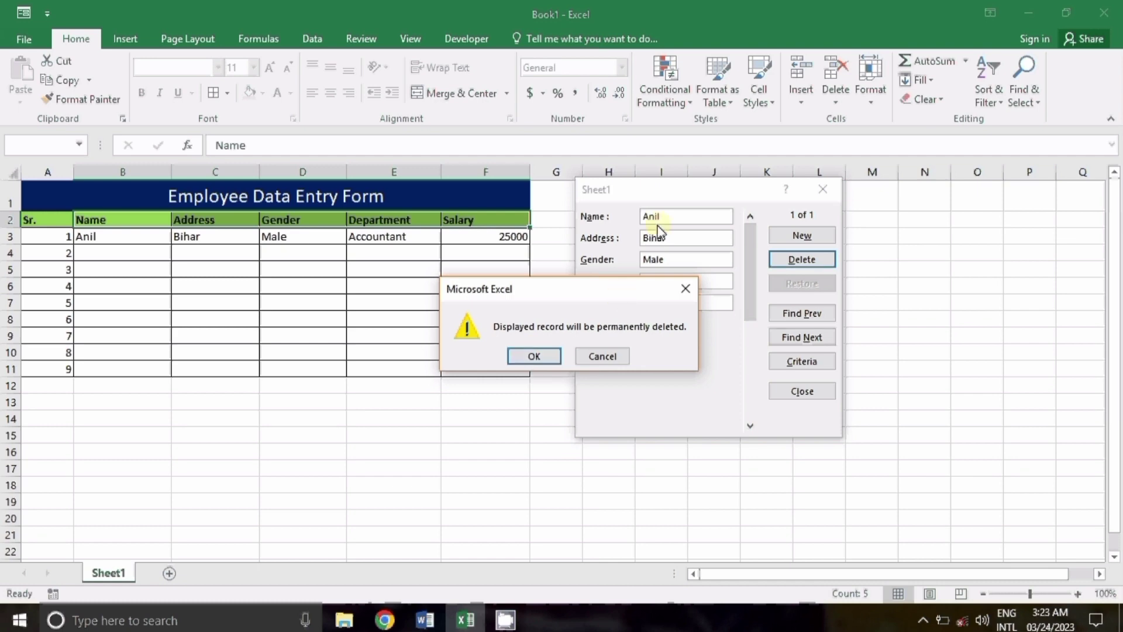
{"action": "left_click_drag", "start_coordinate": [589, 285], "coordinate": [584, 312]}
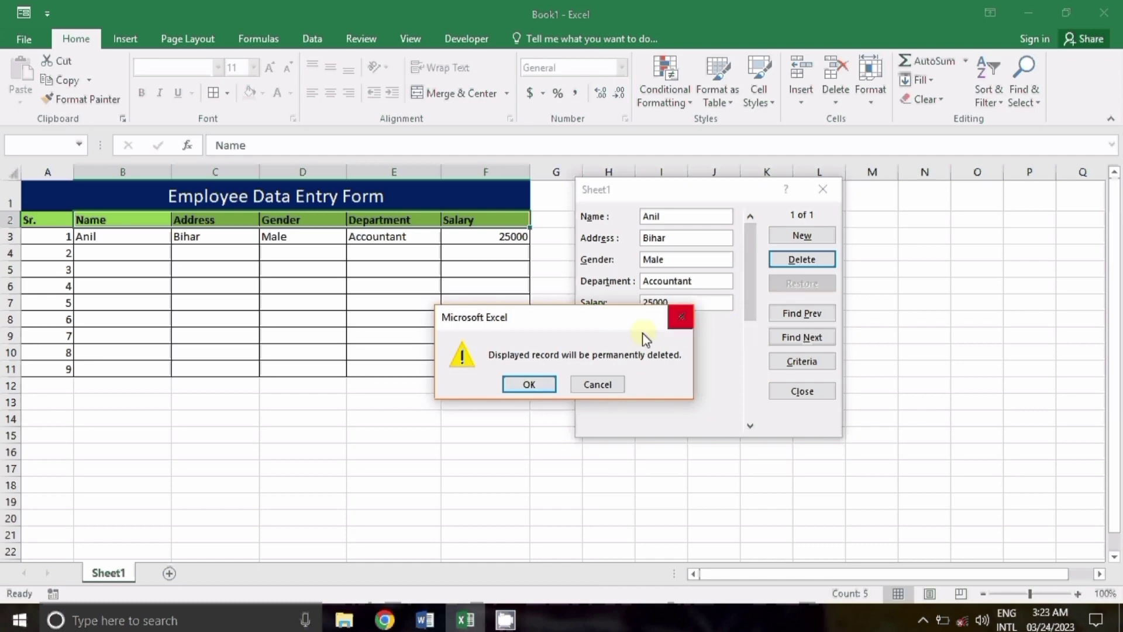
{"action": "left_click", "coordinate": [594, 384]}
{"action": "left_click", "coordinate": [819, 237]}
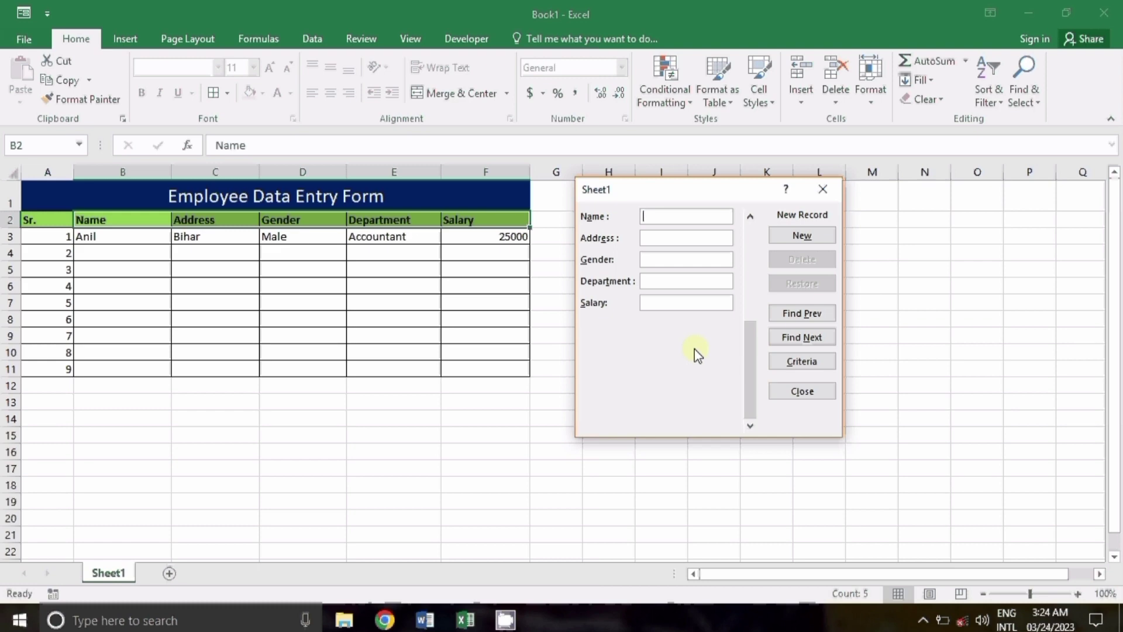
Enter the second employee's name with Delhi, male, Accountant, 25000 and commit the record.
{"action": "type", "text": "Basant"}
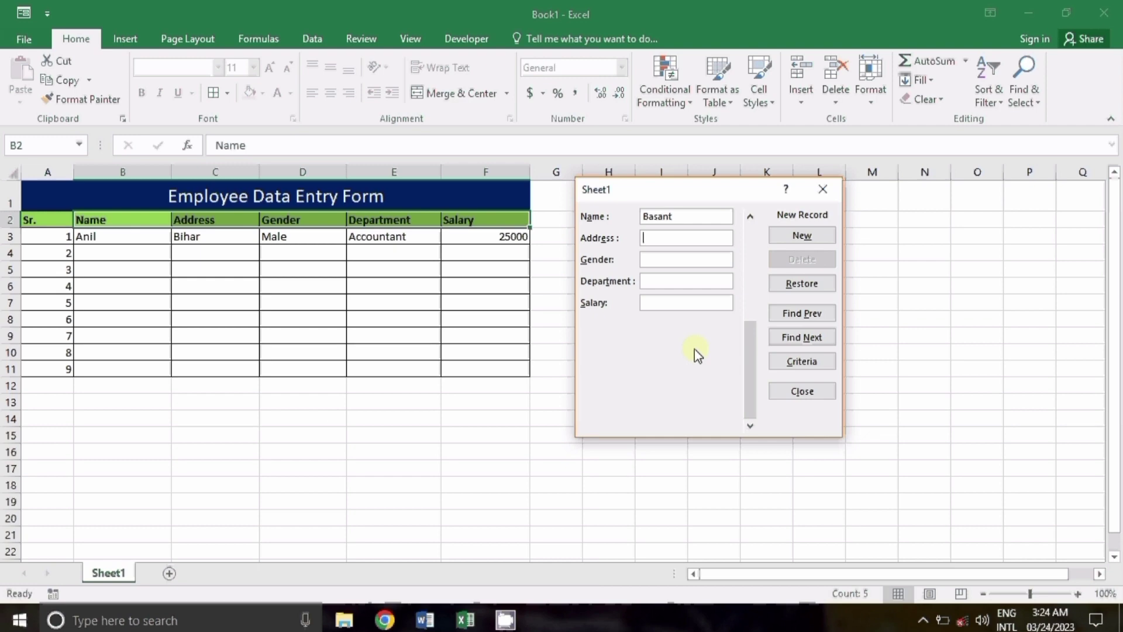
{"action": "type", "text": "De"}
{"action": "type", "text": "lhi"}
{"action": "type", "text": "ma"}
{"action": "type", "text": "le"}
{"action": "type", "text": "A"}
{"action": "type", "text": "c"}
{"action": "type", "text": "co"}
{"action": "type", "text": "untan"}
{"action": "type", "text": "t"}
{"action": "type", "text": "2"}
{"action": "type", "text": "500"}
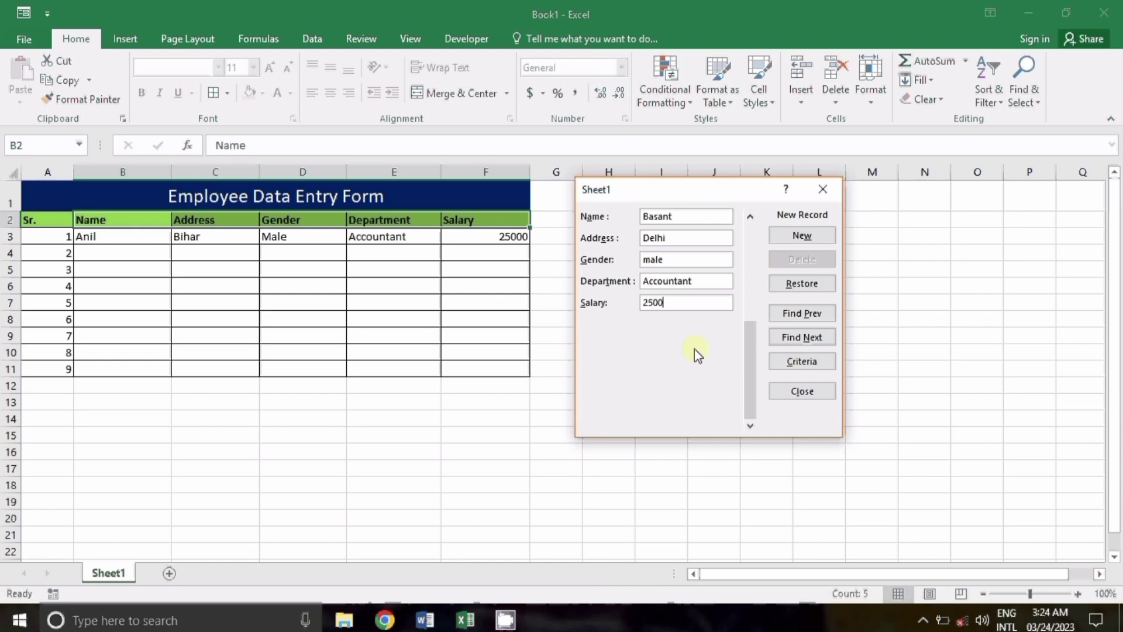
{"action": "type", "text": "0"}
{"action": "key", "text": "Return"}
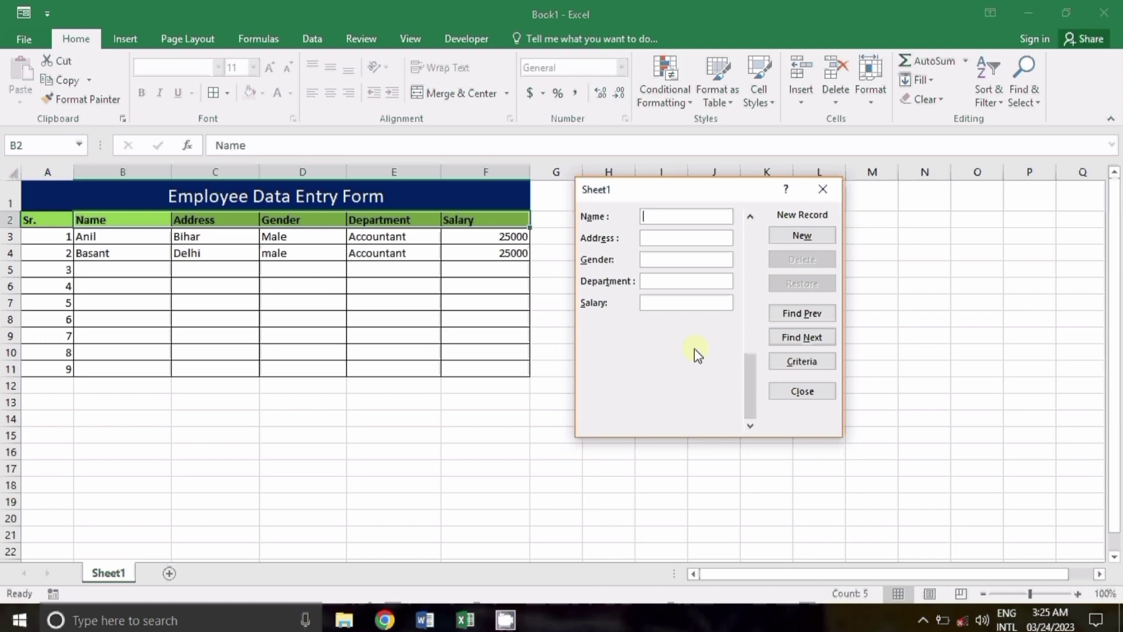
Enter the third employee record: Bihar, Female, Computer, salary 17000.
{"action": "type", "text": "Preeti"}
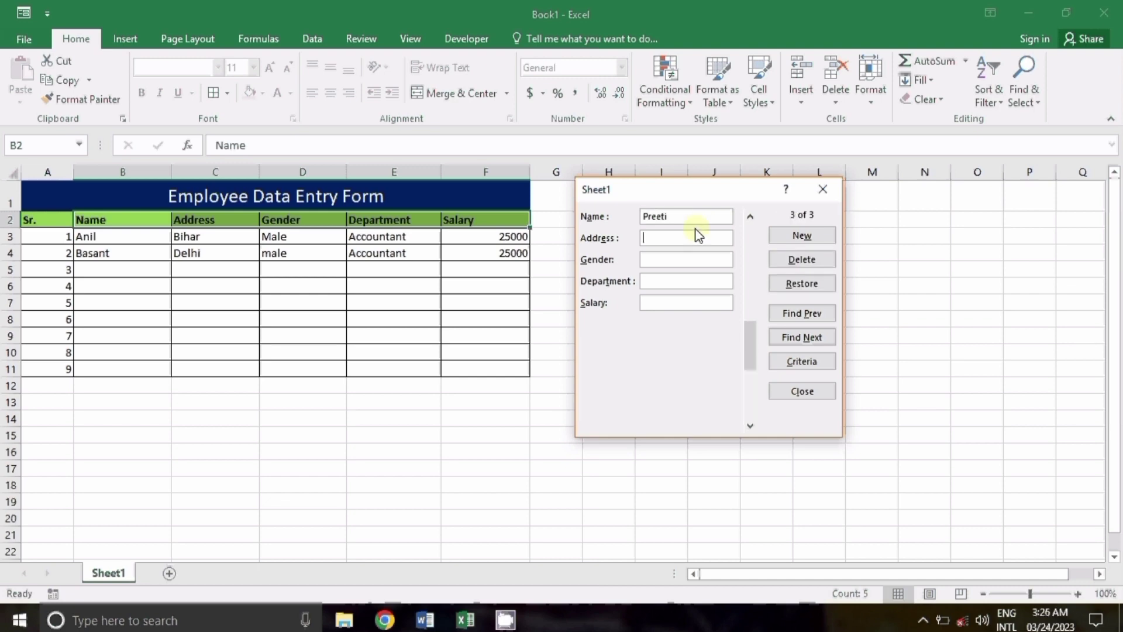
{"action": "key", "text": "Tab"}
{"action": "type", "text": "Bihar"}
{"action": "key", "text": "Tab"}
{"action": "type", "text": "FemaleComputer17000"}
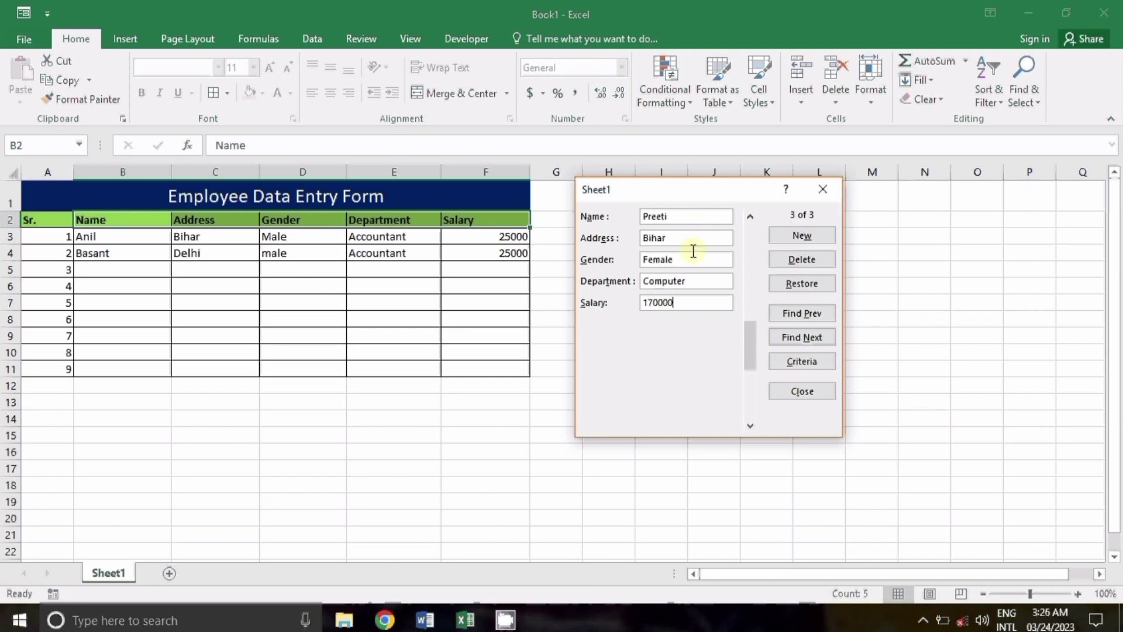
{"action": "key", "text": "Return"}
Enter the next batch of records, including Kerala/Female/Marketing 12000 and Mumbai/Male/Manager 30000, ending at salary 15000.
{"action": "type", "text": "Mamta"}
{"action": "key", "text": "Tab"}
{"action": "type", "text": "Kerala\tFemale\tM"}
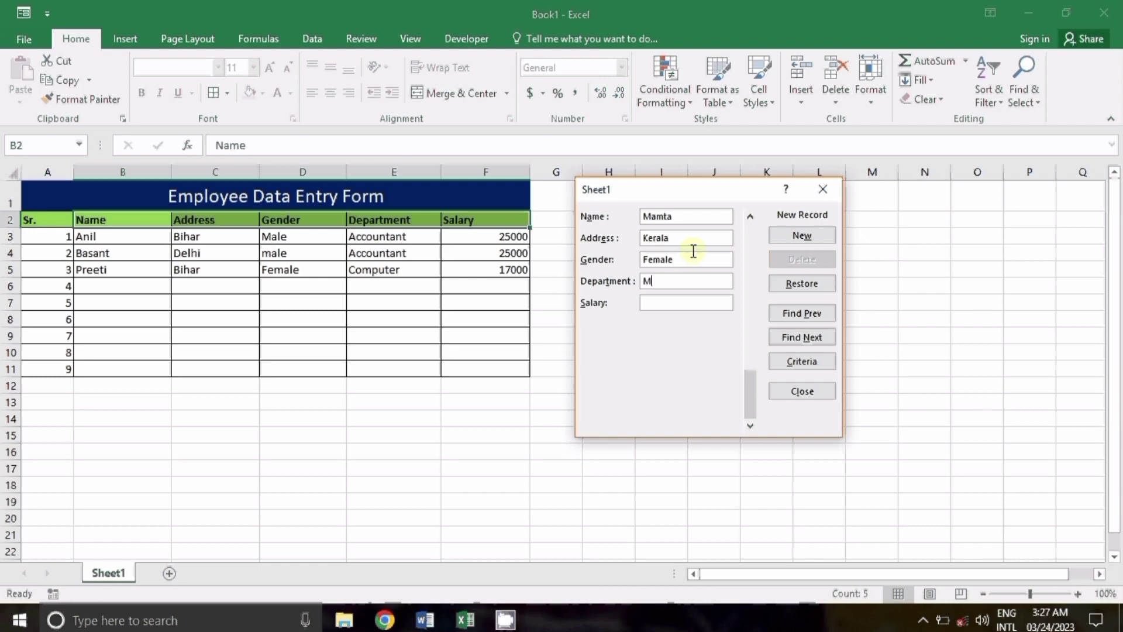
{"action": "type", "text": "a"}
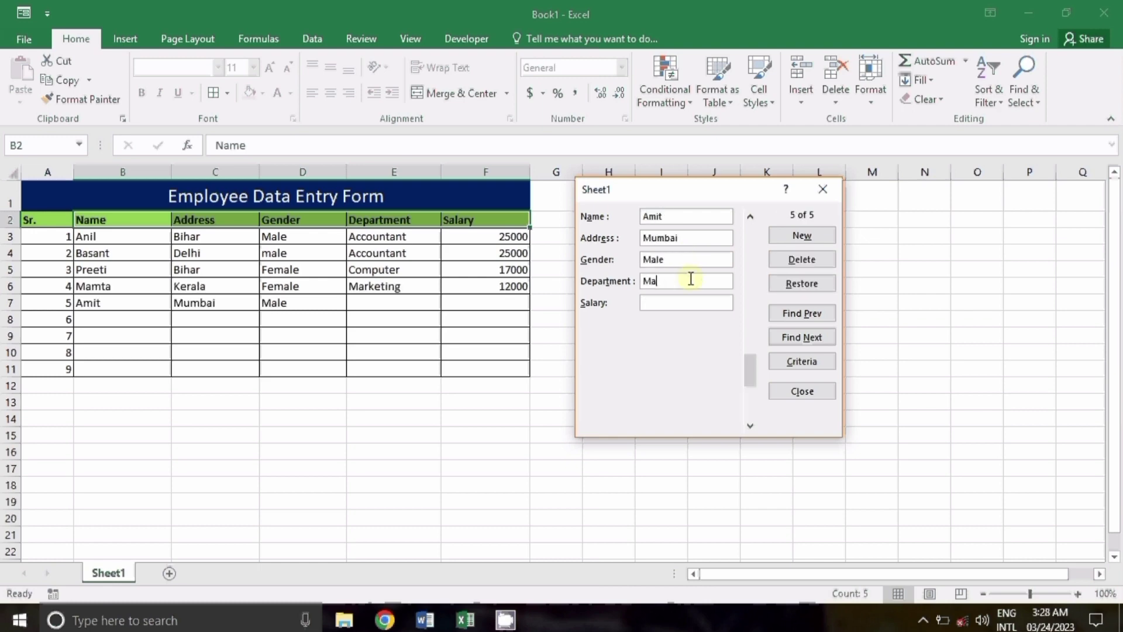
{"action": "type", "text": "rketing\t12000 Amit\tMumbai\tMale\tManager\t30000 Rahul\tpatna\tMale\tco"}
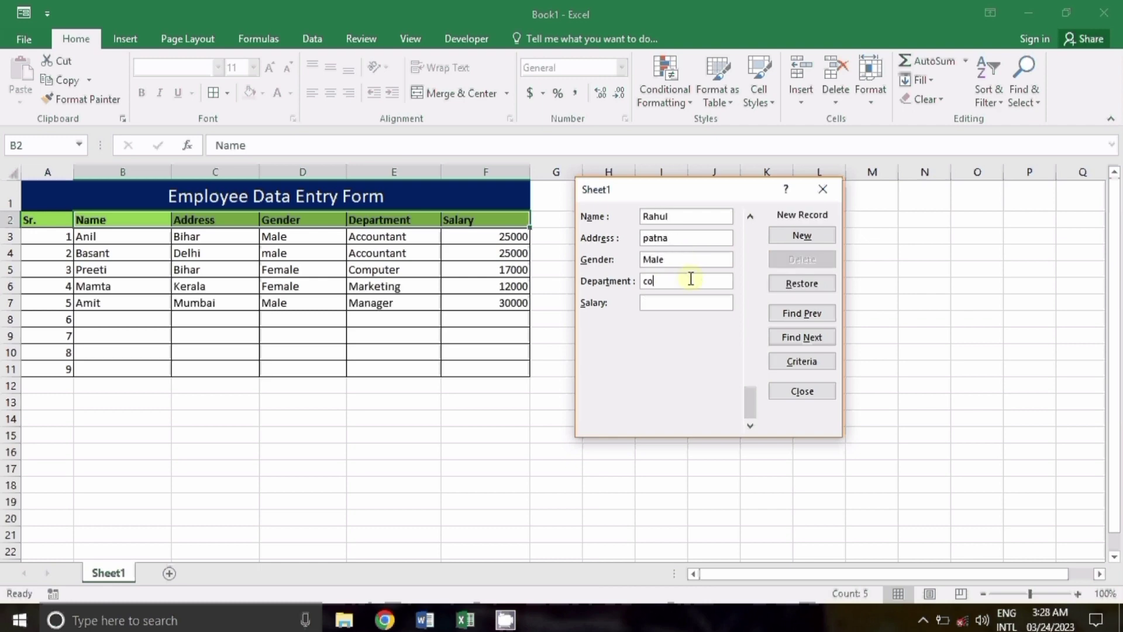
{"action": "type", "text": "mputer\t12000 Harshit\tDelhi\tMale"}
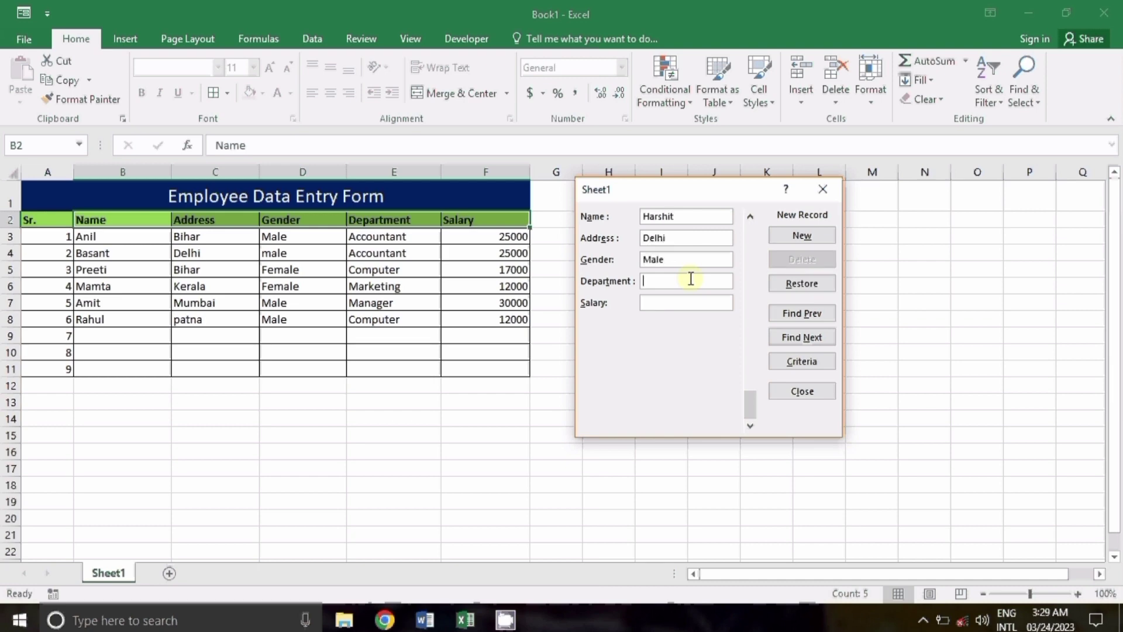
{"action": "type", "text": "\tMarketing\t17000 Reeta"}
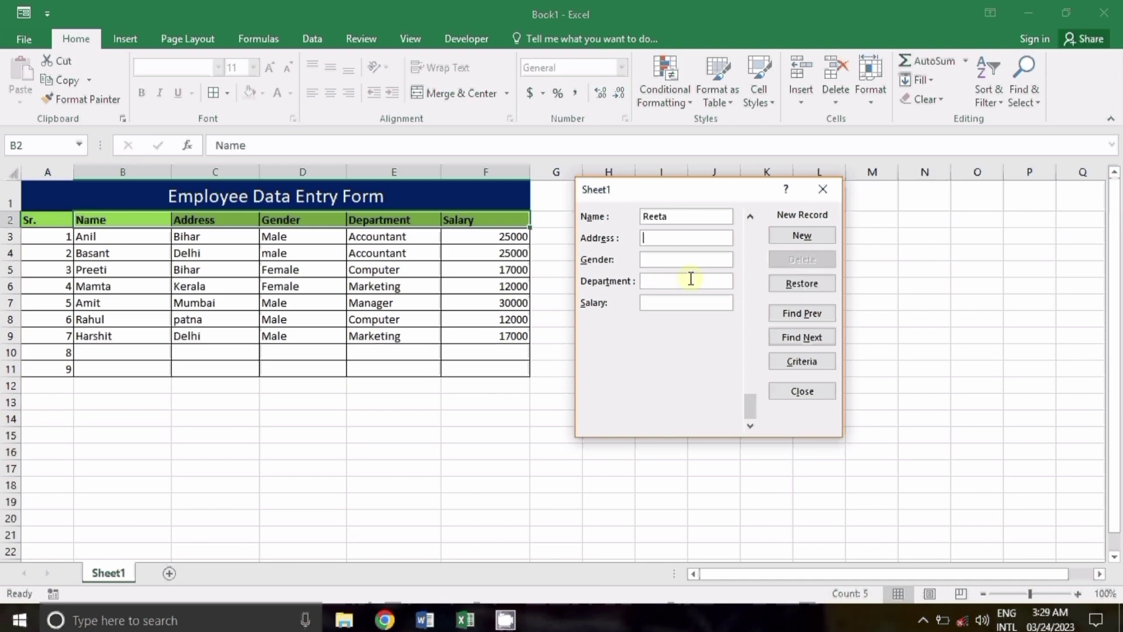
{"action": "type", "text": "Mumbai\tFemale"}
{"action": "type", "text": "Reception"}
{"action": "key", "text": "Tab"}
{"action": "type", "text": "15000"}
{"action": "key", "text": "Return"}
Enter the final employee record: Delhi, Male, Computer, salary 17000, fixing a mistyped address.
{"action": "type", "text": "Vinod"}
{"action": "key", "text": "Tab"}
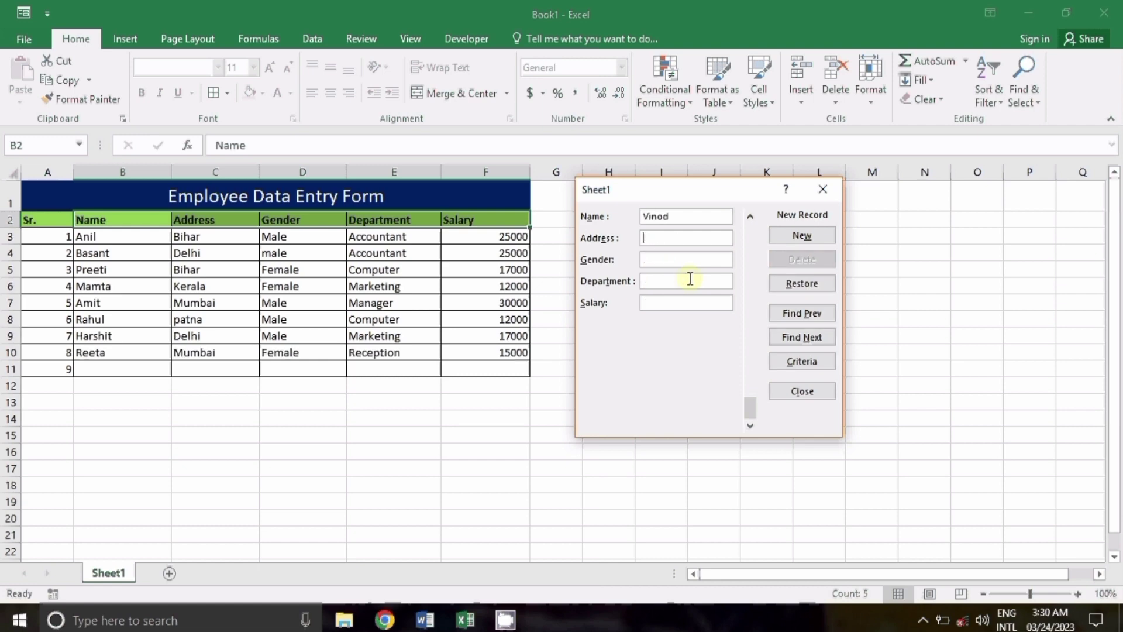
{"action": "type", "text": "Che"}
{"action": "key", "text": "BackSpace"}
{"action": "key", "text": "BackSpace"}
{"action": "key", "text": "BackSpace"}
{"action": "type", "text": "Delhi"}
{"action": "key", "text": "Tab"}
{"action": "type", "text": "Male"}
{"action": "key", "text": "Tab"}
{"action": "type", "text": "Computer"}
{"action": "key", "text": "Tab"}
{"action": "type", "text": "17000"}
{"action": "left_click", "coordinate": [817, 237]}
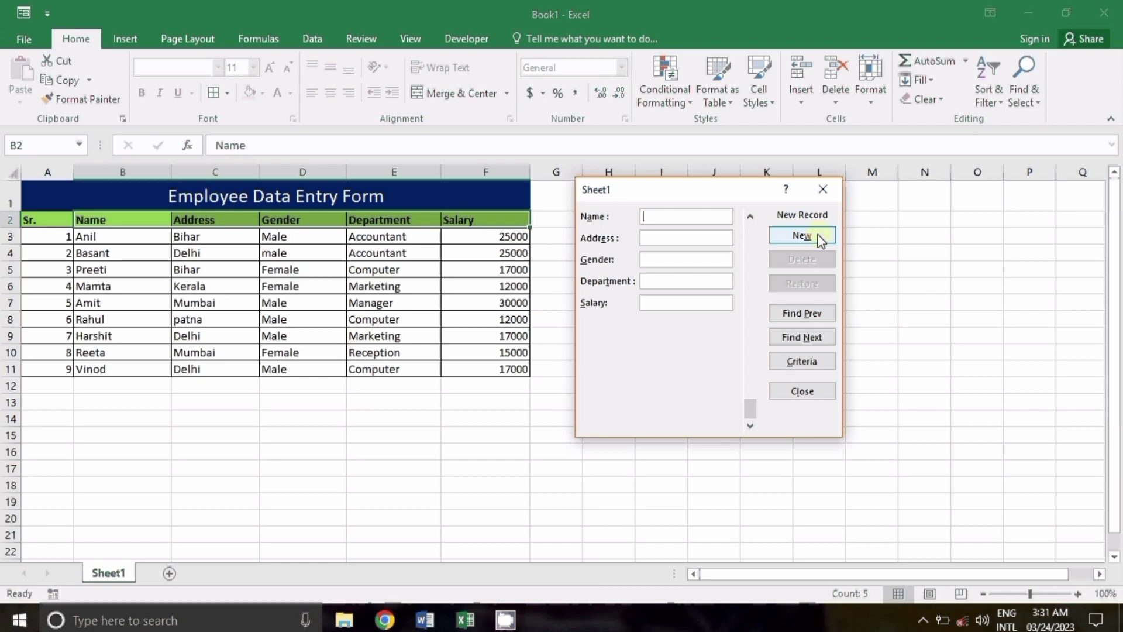
Browse the form with Find Prev, Find Next and Criteria to show record 9 of 9 (Delhi, Computer, 17000).
{"action": "left_click", "coordinate": [808, 307]}
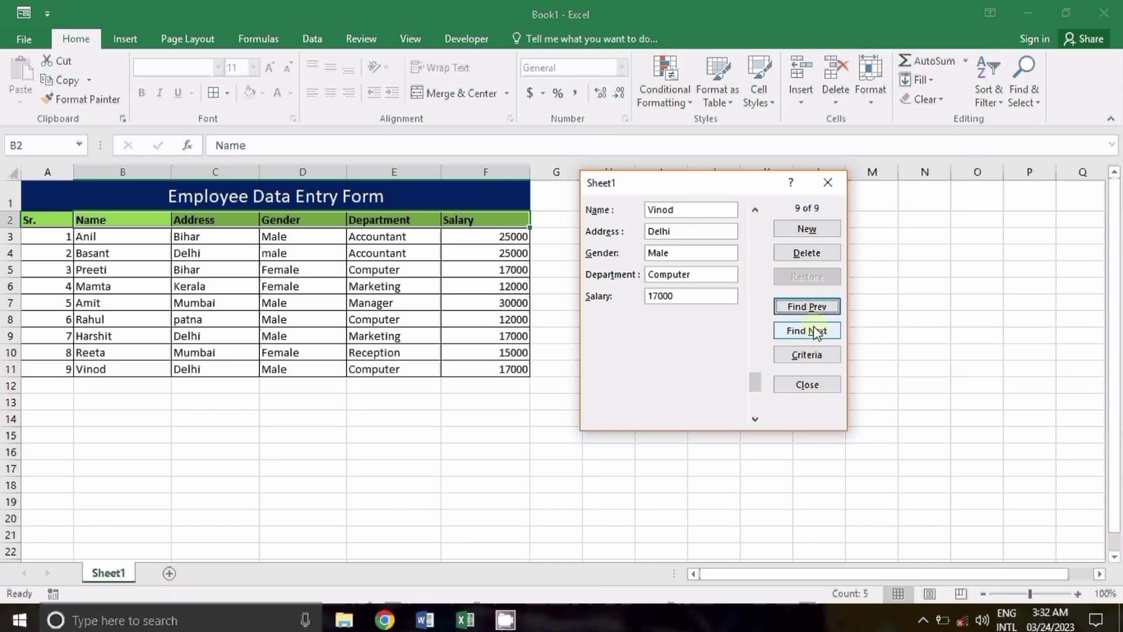
{"action": "left_click", "coordinate": [834, 230]}
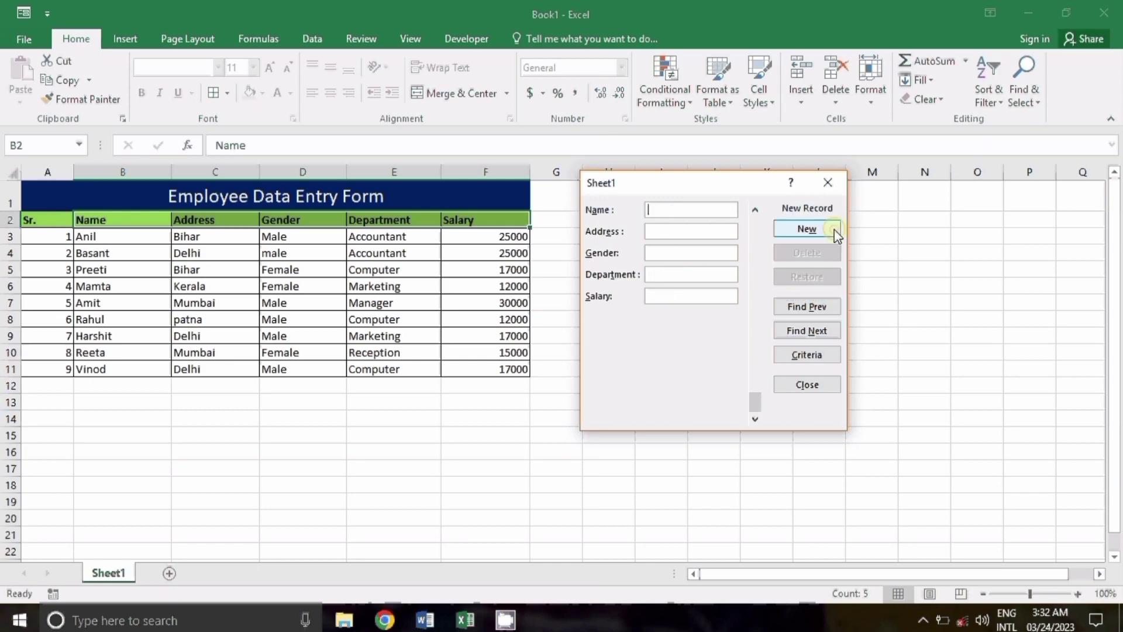
{"action": "left_click", "coordinate": [812, 355]}
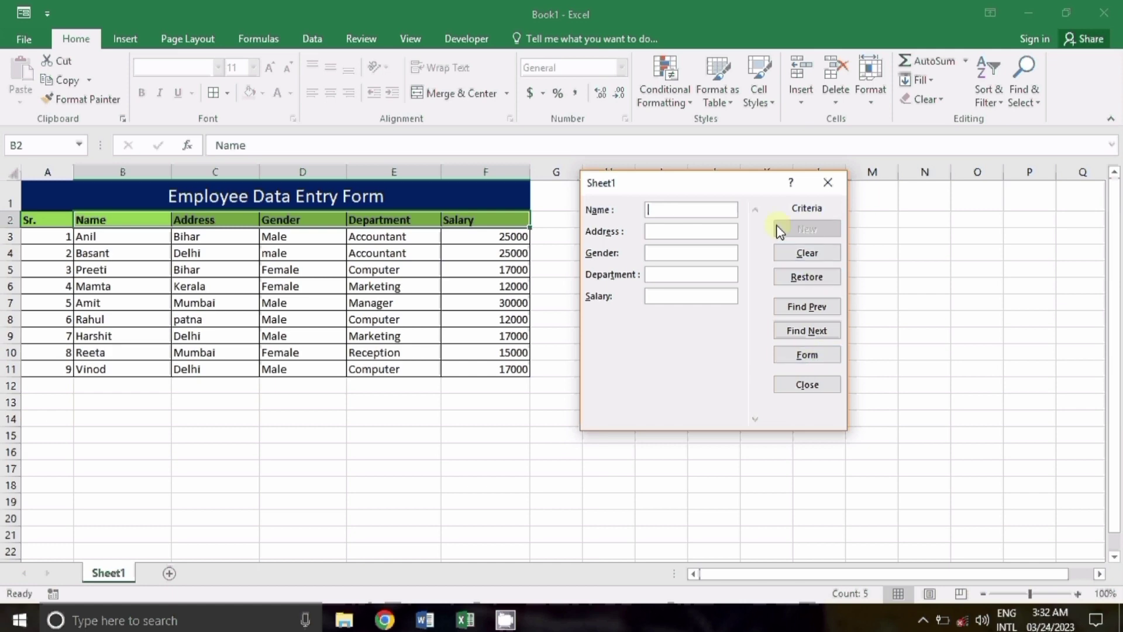
{"action": "left_click", "coordinate": [814, 319]}
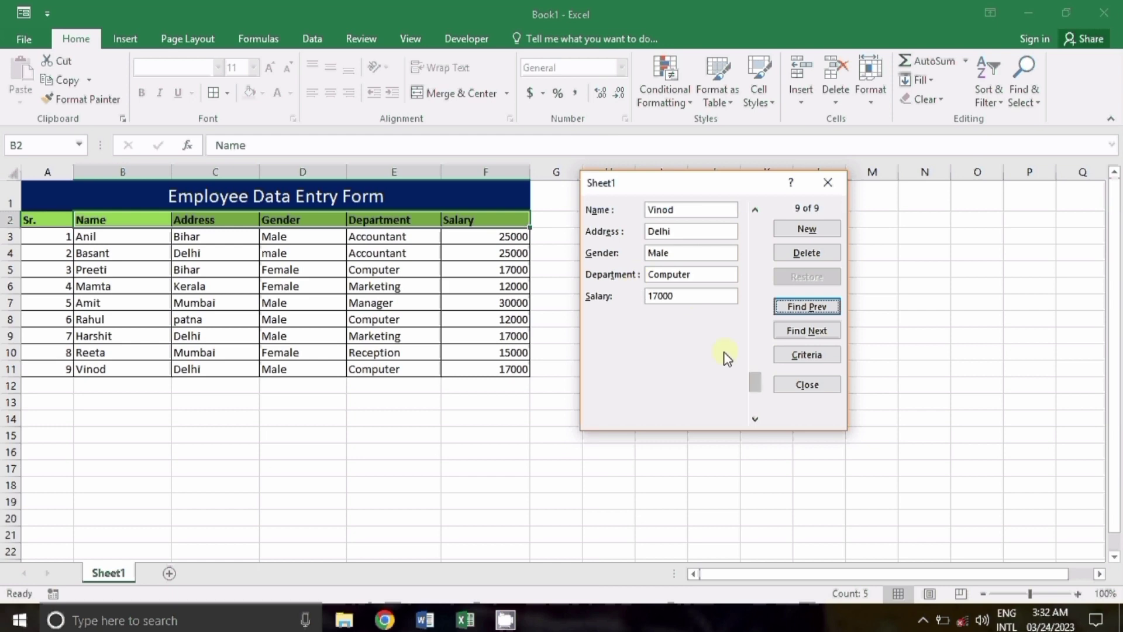
Close the Data Form dialog, leaving the nine-record employee table on the sheet.
{"action": "left_click", "coordinate": [813, 386]}
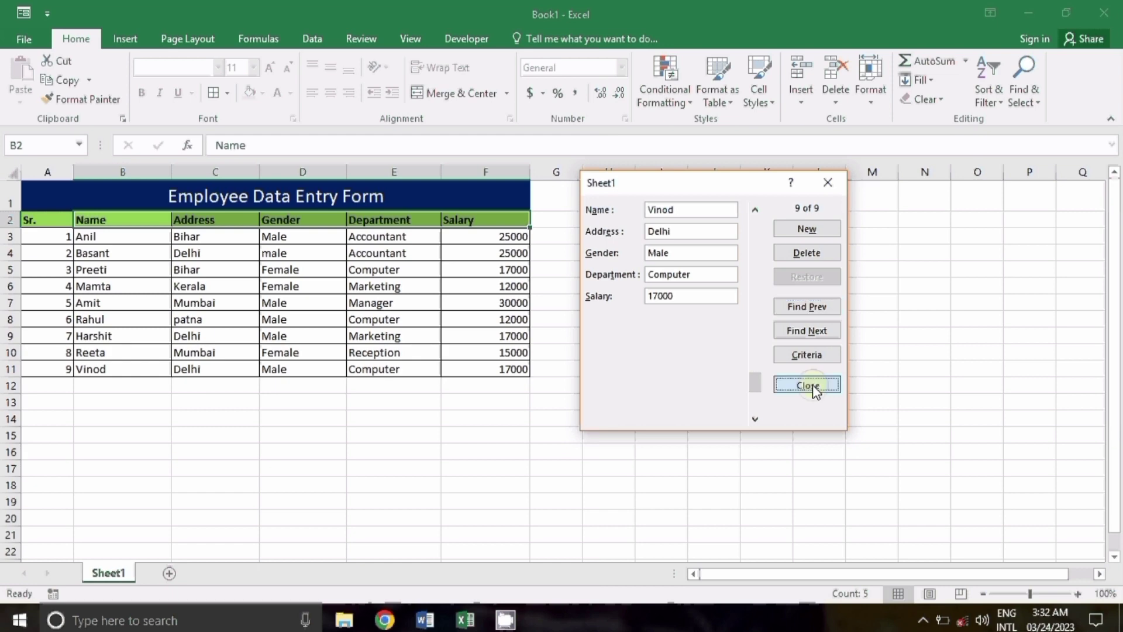